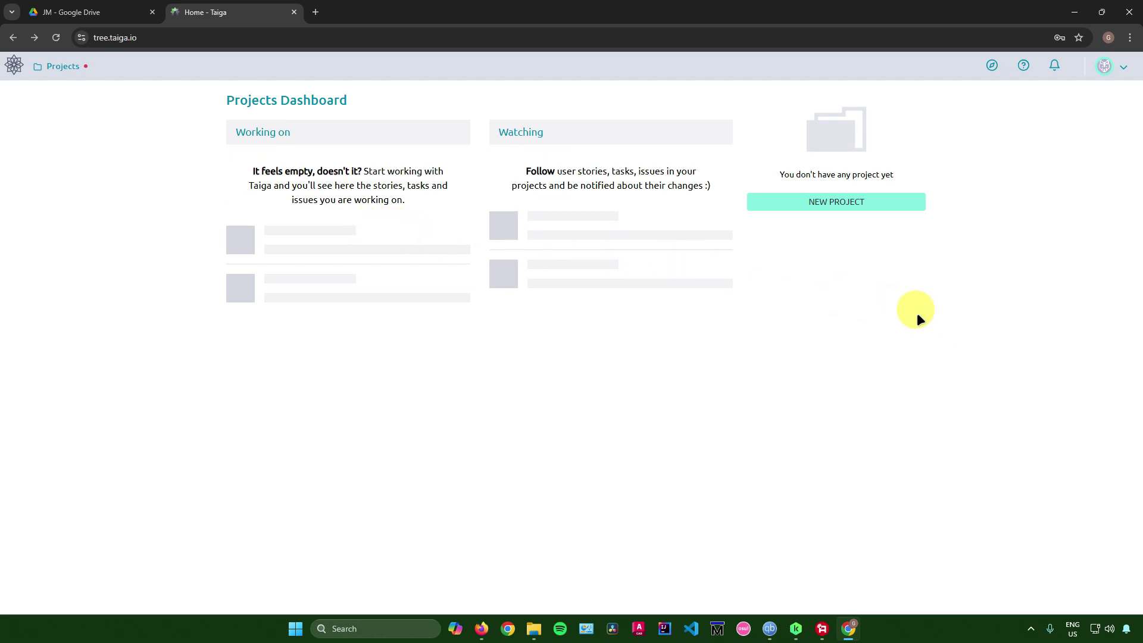
Start a new project from the empty Projects Dashboard
{"action": "left_click", "coordinate": [827, 205]}
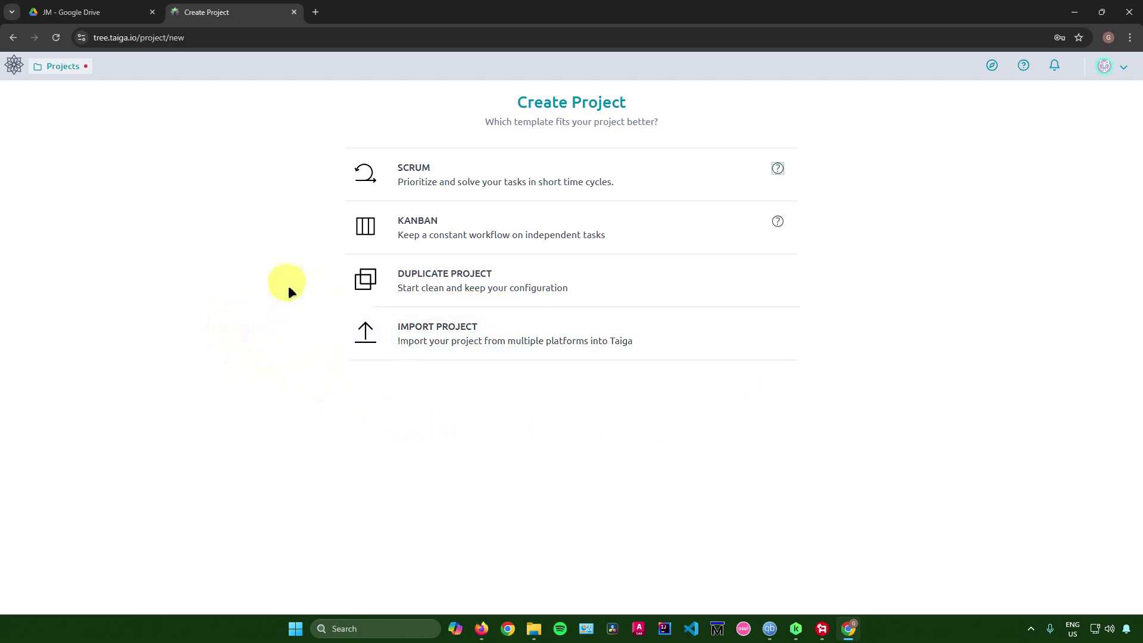
Choose the Scrum template and enter name 'Project Name' and description 'Description'
{"action": "left_click", "coordinate": [464, 181]}
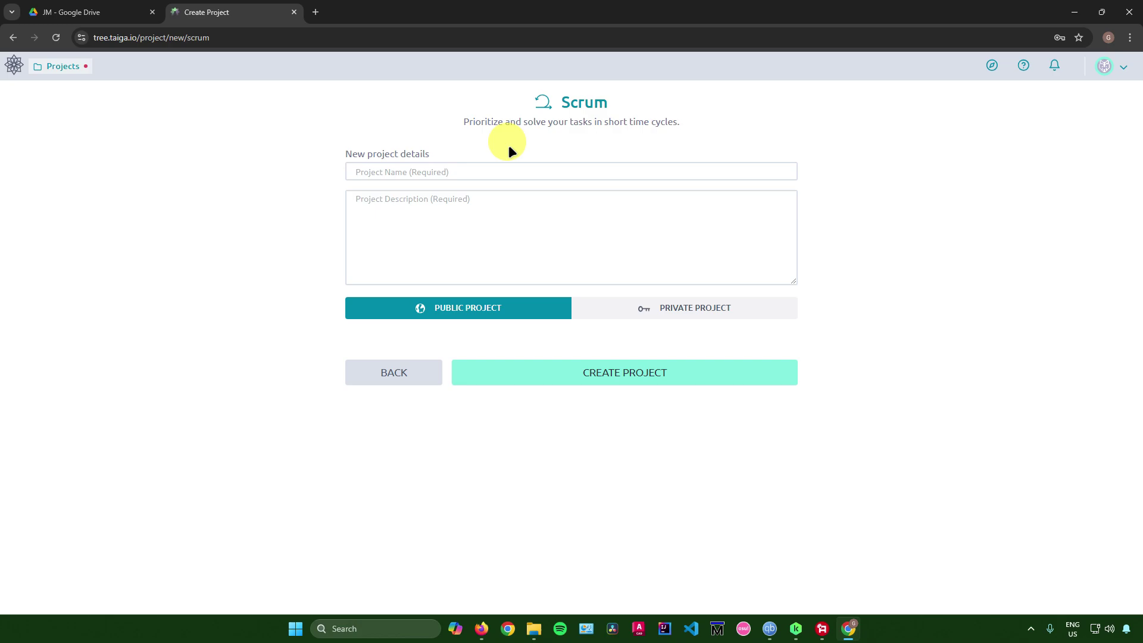
{"action": "left_click", "coordinate": [420, 171]}
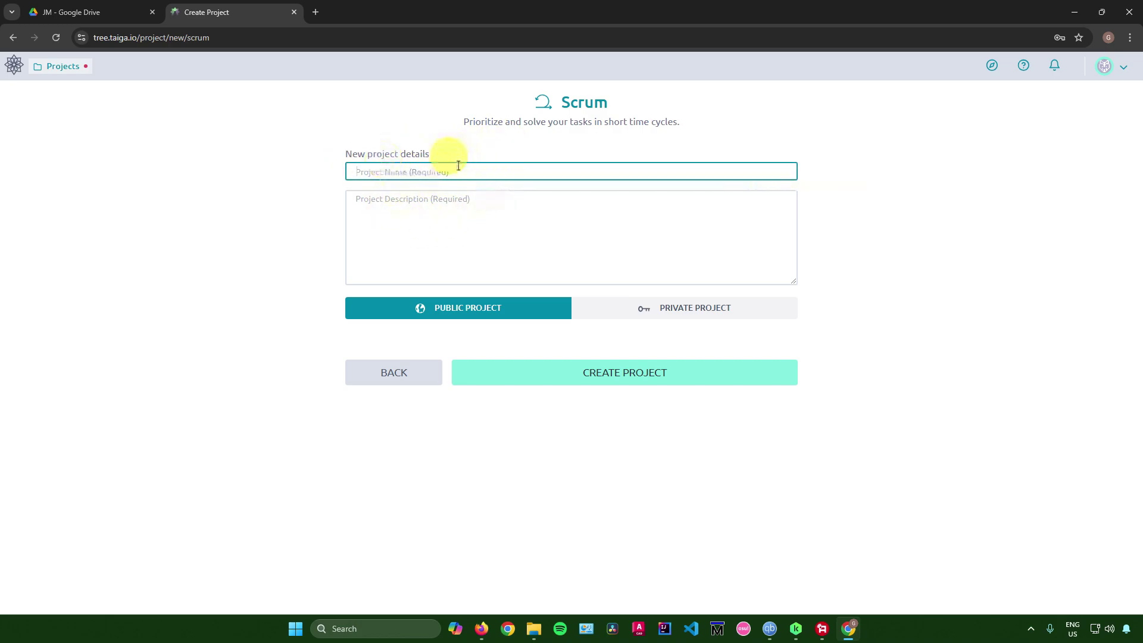
{"action": "type", "text": "Project Name"}
{"action": "left_click", "coordinate": [391, 199]}
{"action": "type", "text": "Description"}
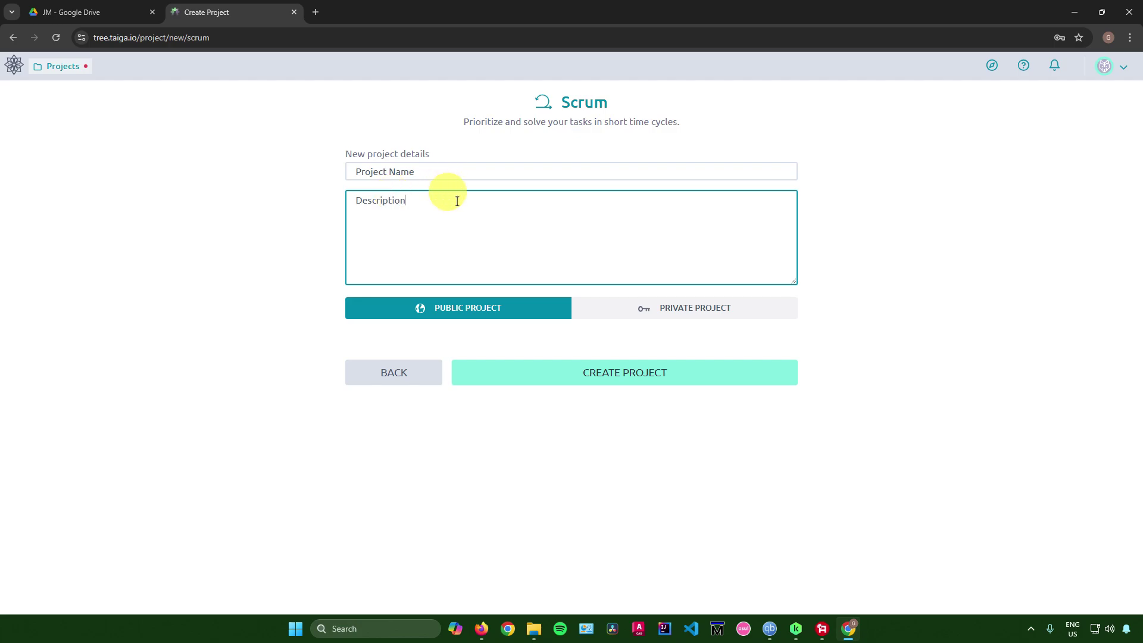
Keep the project public and create it
{"action": "left_click", "coordinate": [655, 305]}
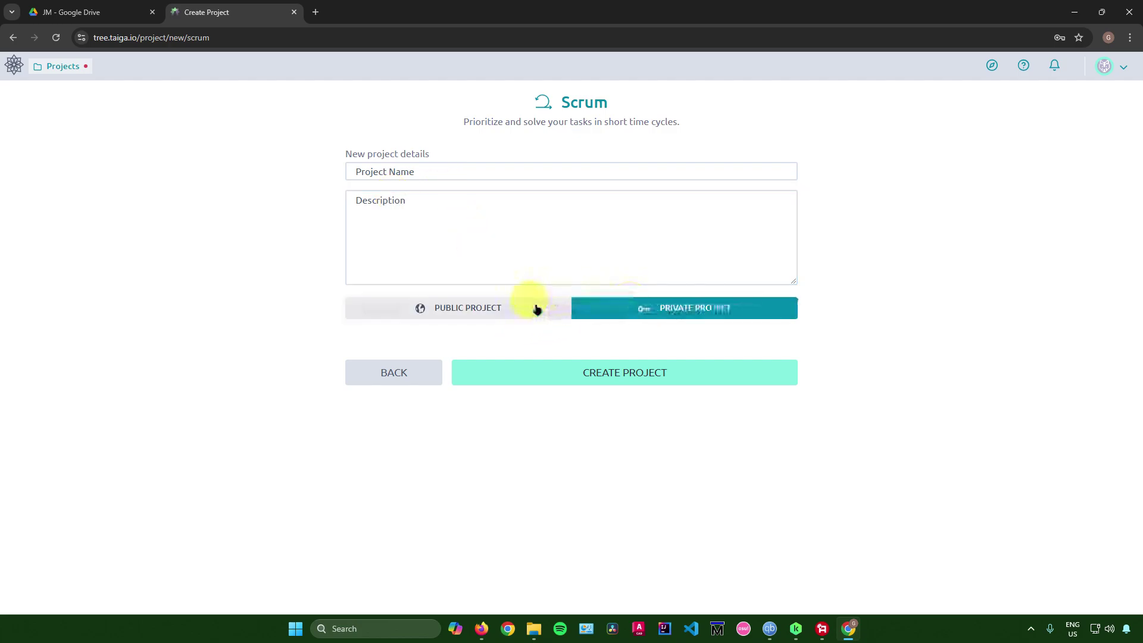
{"action": "left_click", "coordinate": [547, 307]}
{"action": "left_click", "coordinate": [587, 307]}
{"action": "left_click", "coordinate": [560, 307]}
{"action": "left_click", "coordinate": [610, 307]}
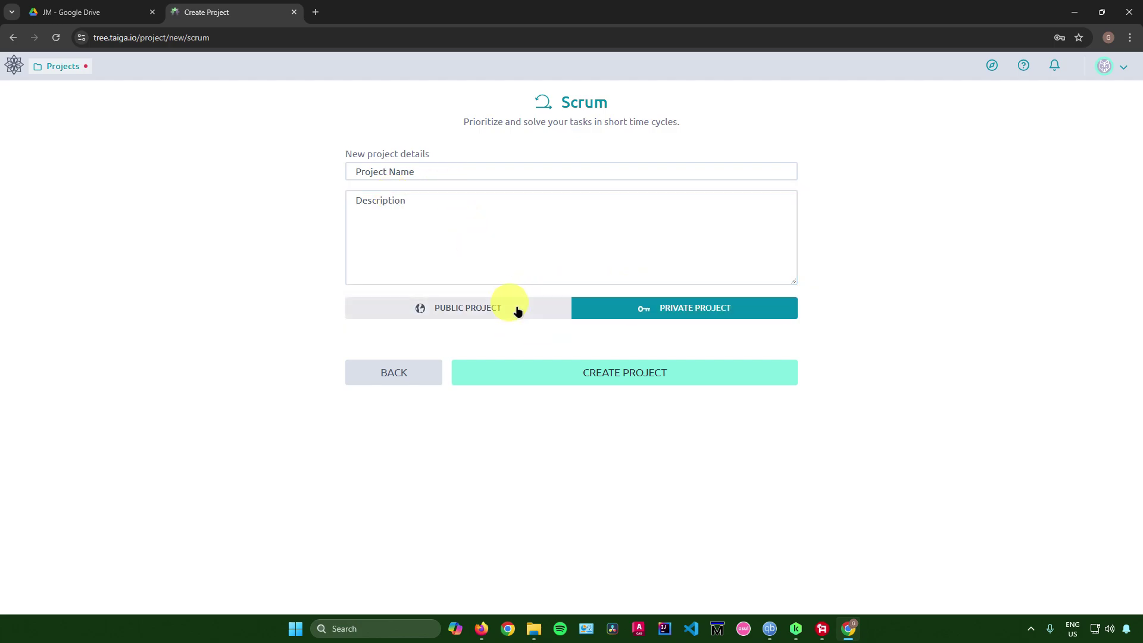
{"action": "left_click", "coordinate": [539, 307]}
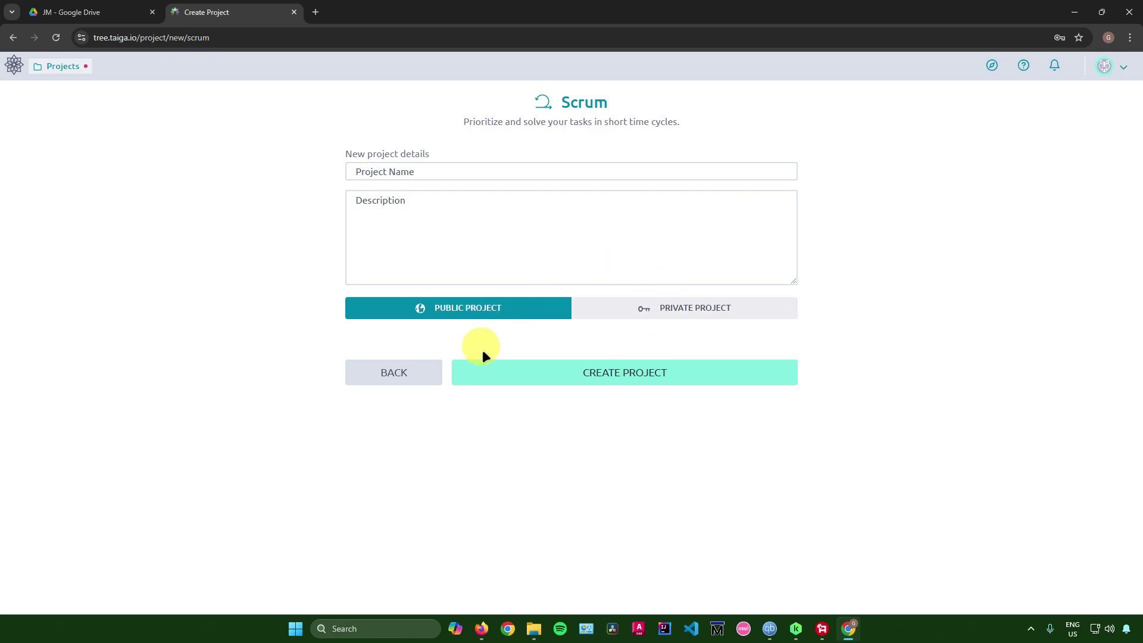
{"action": "left_click", "coordinate": [554, 372]}
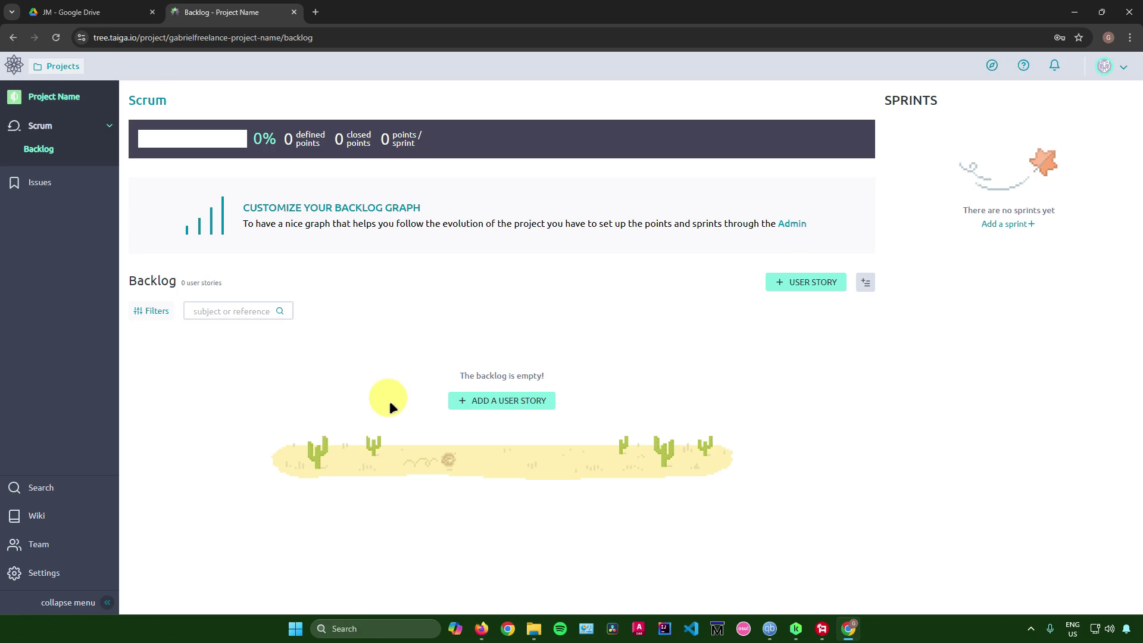
Draft a user story with subject 'Subject', description 'safsefsegsegs' and tag 'tag'
{"action": "left_click", "coordinate": [513, 400]}
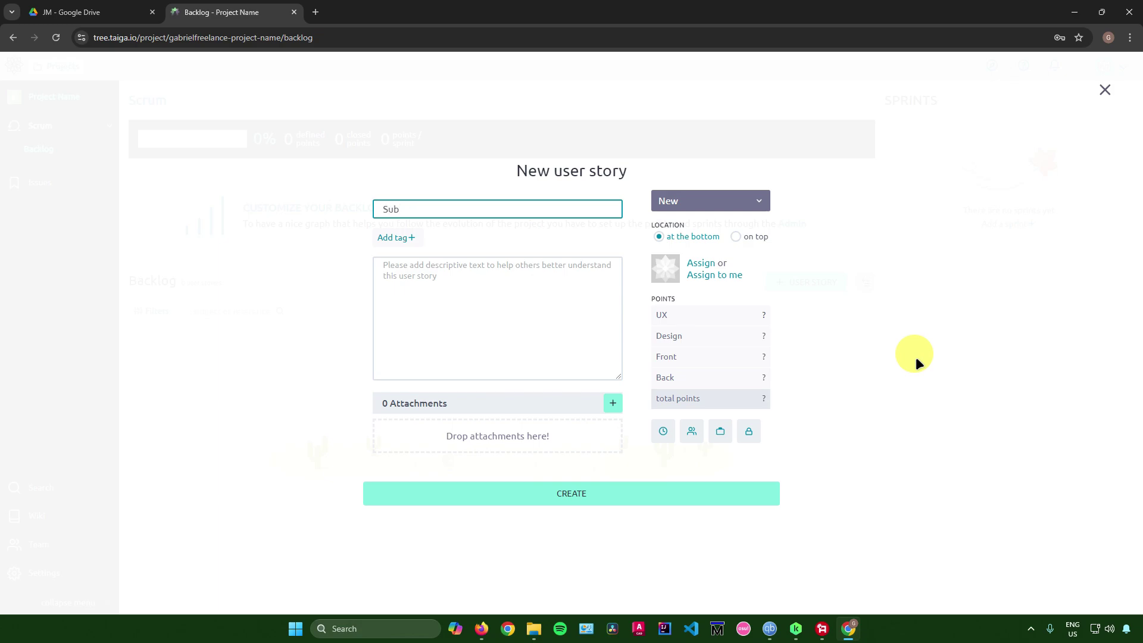
{"action": "left_click", "coordinate": [499, 260]}
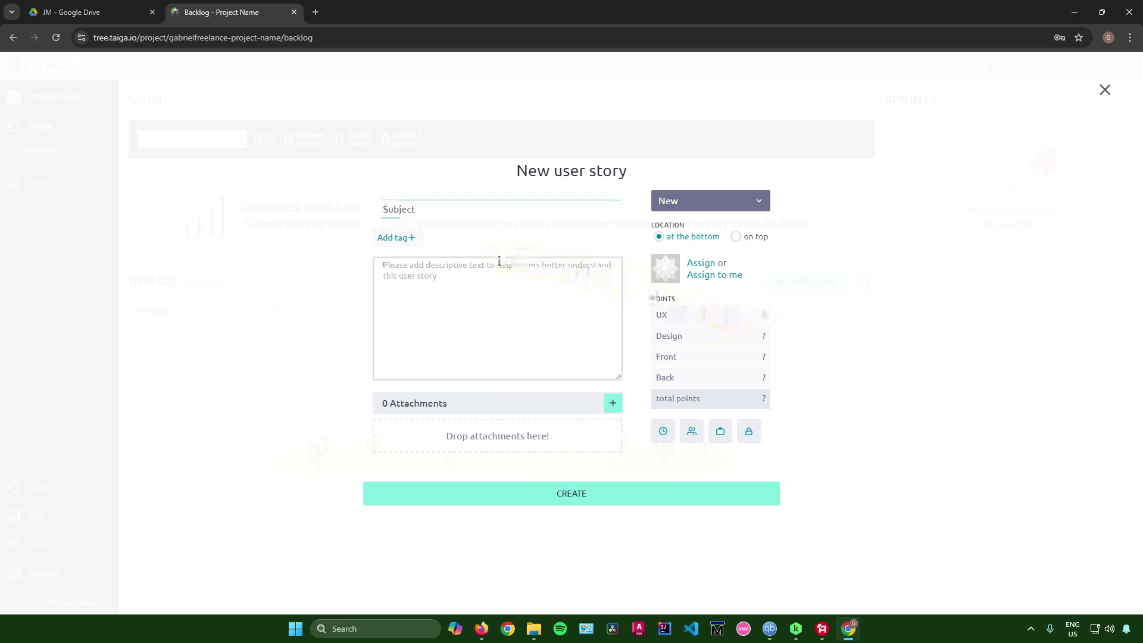
{"action": "type", "text": "safsefsegsegs"}
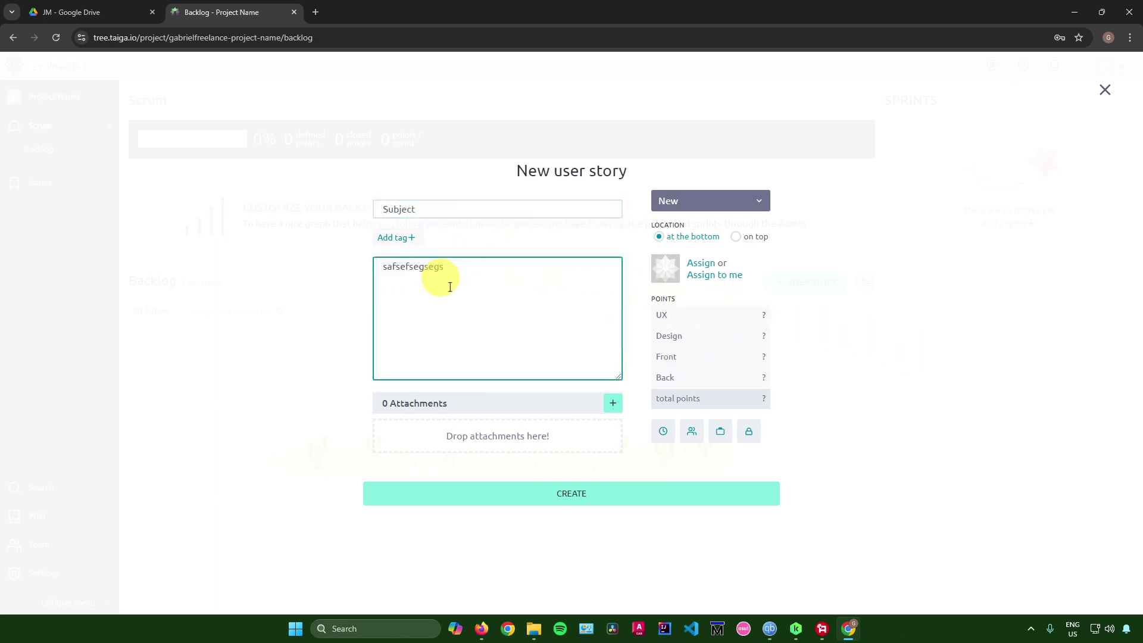
{"action": "left_click", "coordinate": [397, 237]}
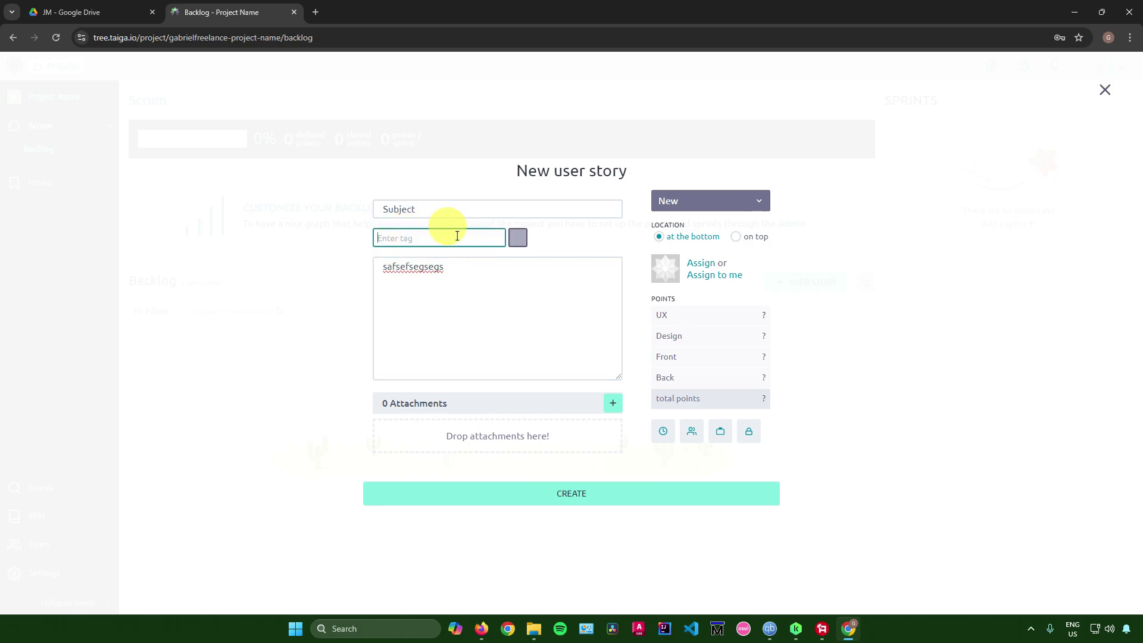
{"action": "type", "text": "Tag"}
{"action": "key", "text": "Return"}
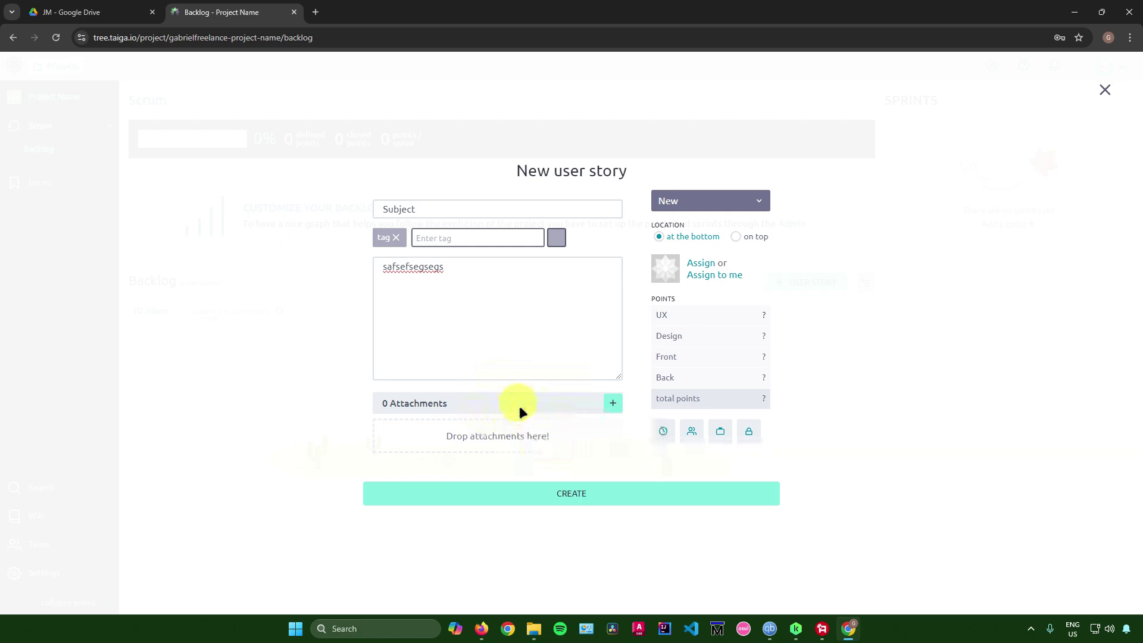
Check the story's status list and leave it set to New
{"action": "left_click", "coordinate": [734, 203]}
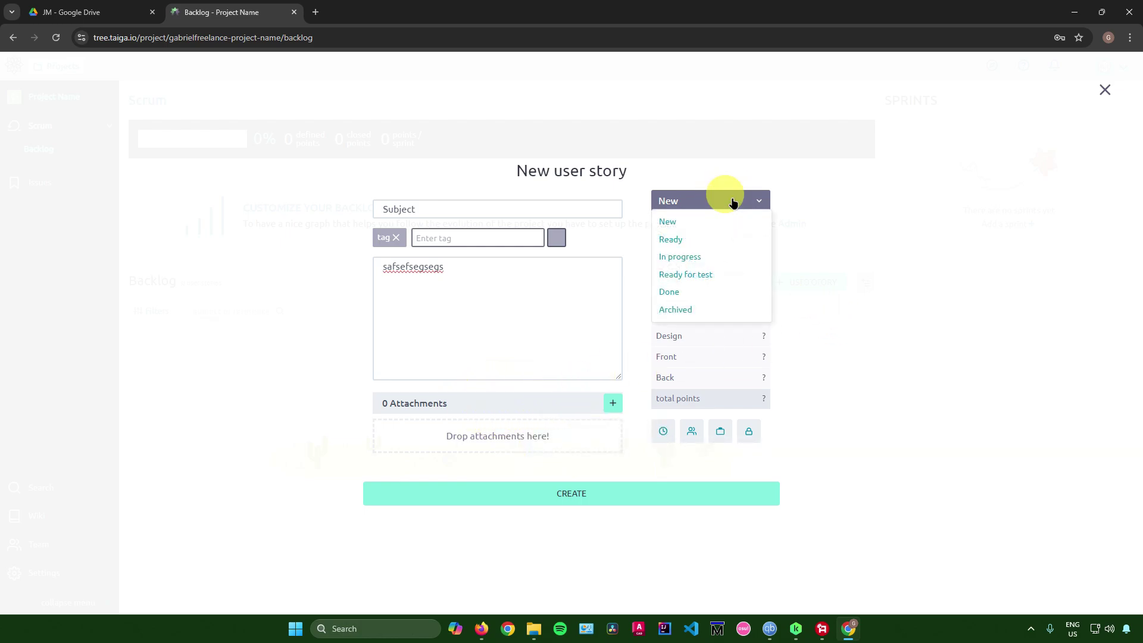
{"action": "left_click", "coordinate": [848, 226]}
{"action": "left_click", "coordinate": [717, 192]}
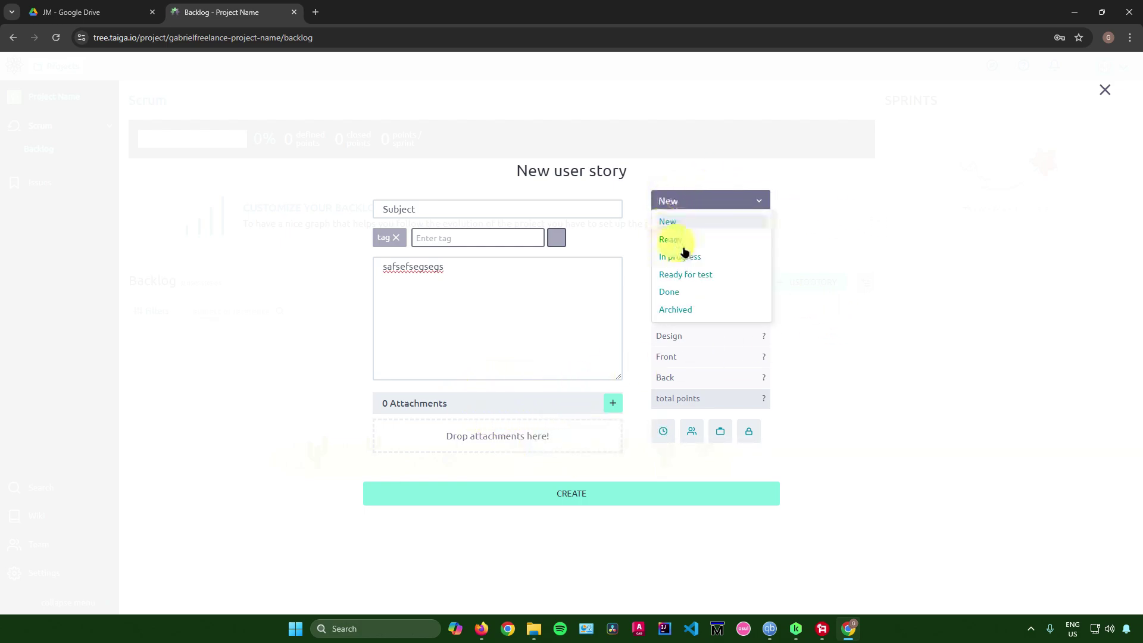
{"action": "left_click", "coordinate": [706, 201]}
{"action": "left_click", "coordinate": [699, 203]}
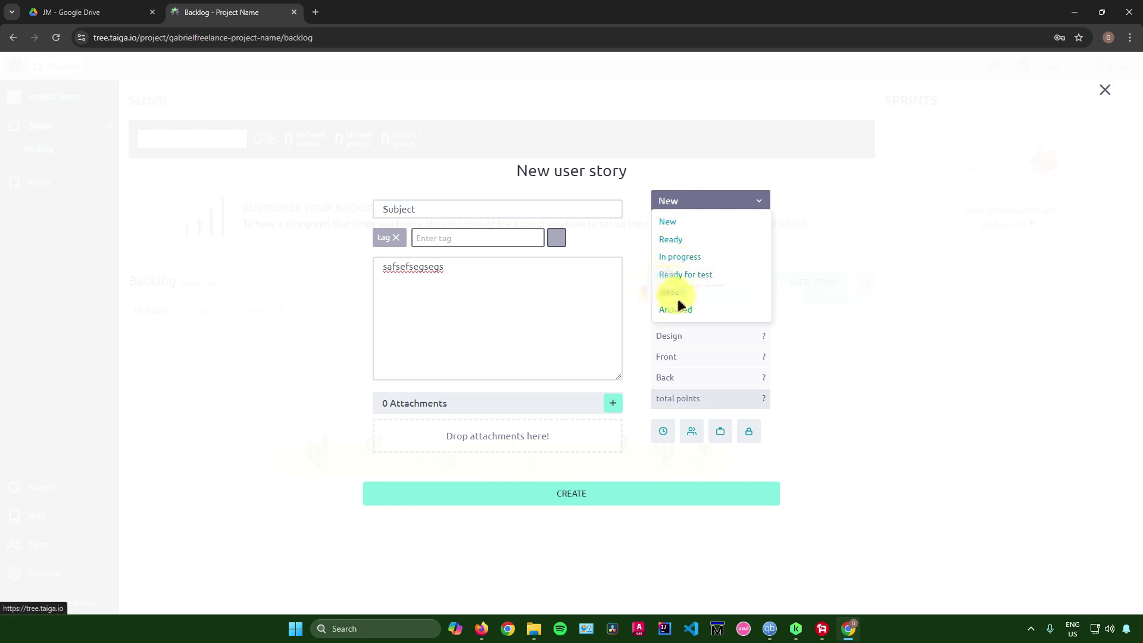
{"action": "left_click", "coordinate": [711, 200]}
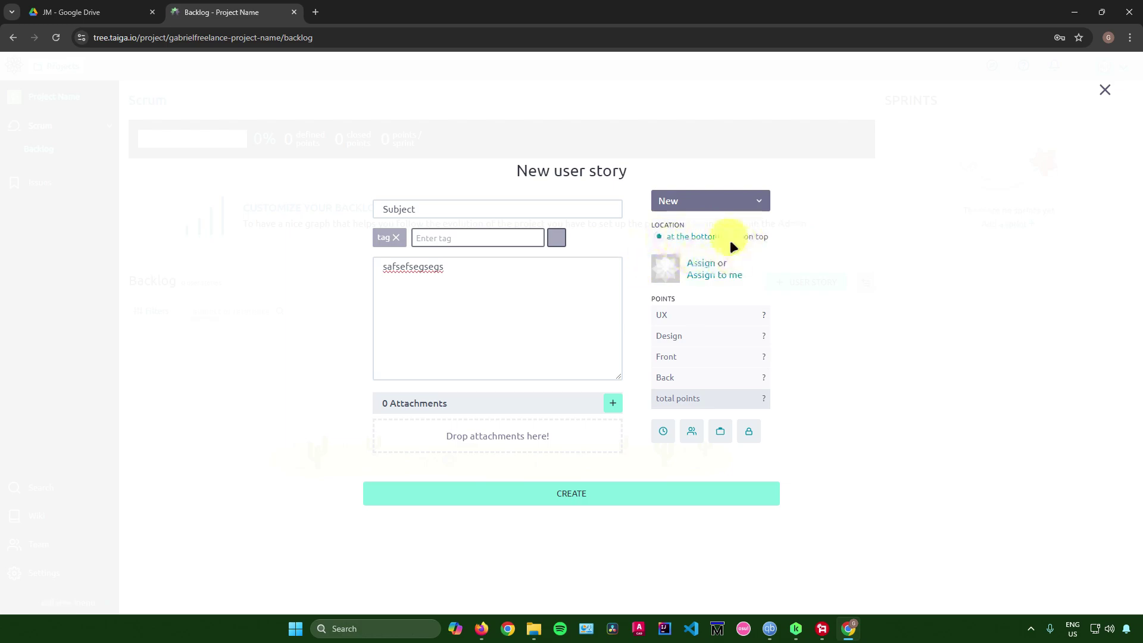
Assign the story to yourself, leaving UX, Design, Front and Back points unset
{"action": "left_click", "coordinate": [720, 276]}
{"action": "left_click", "coordinate": [689, 331]}
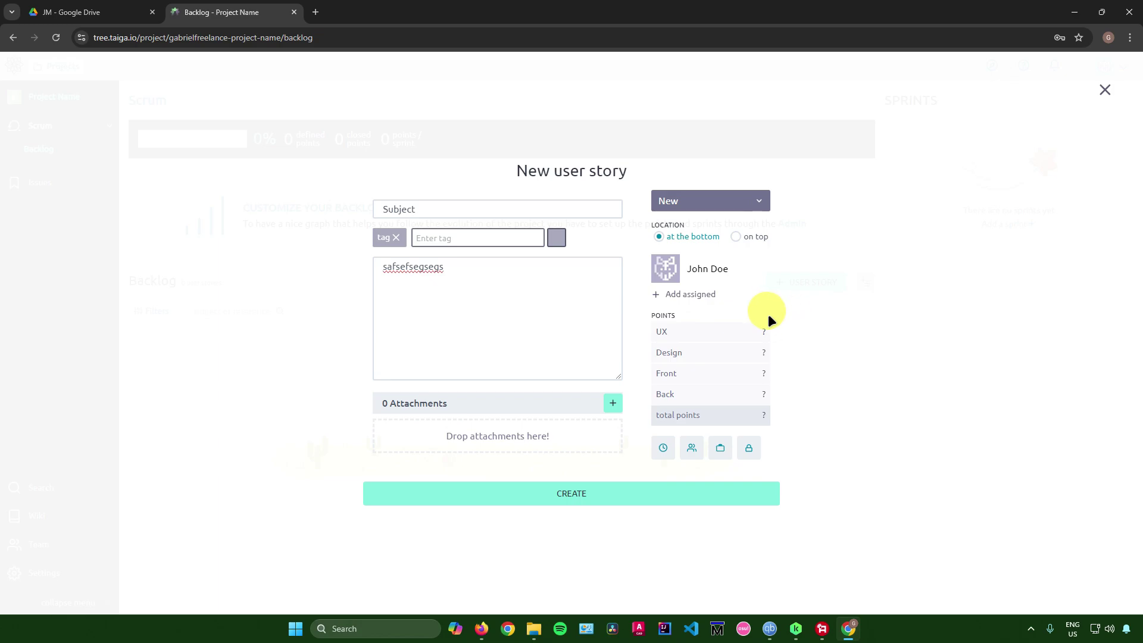
{"action": "left_click", "coordinate": [676, 331]}
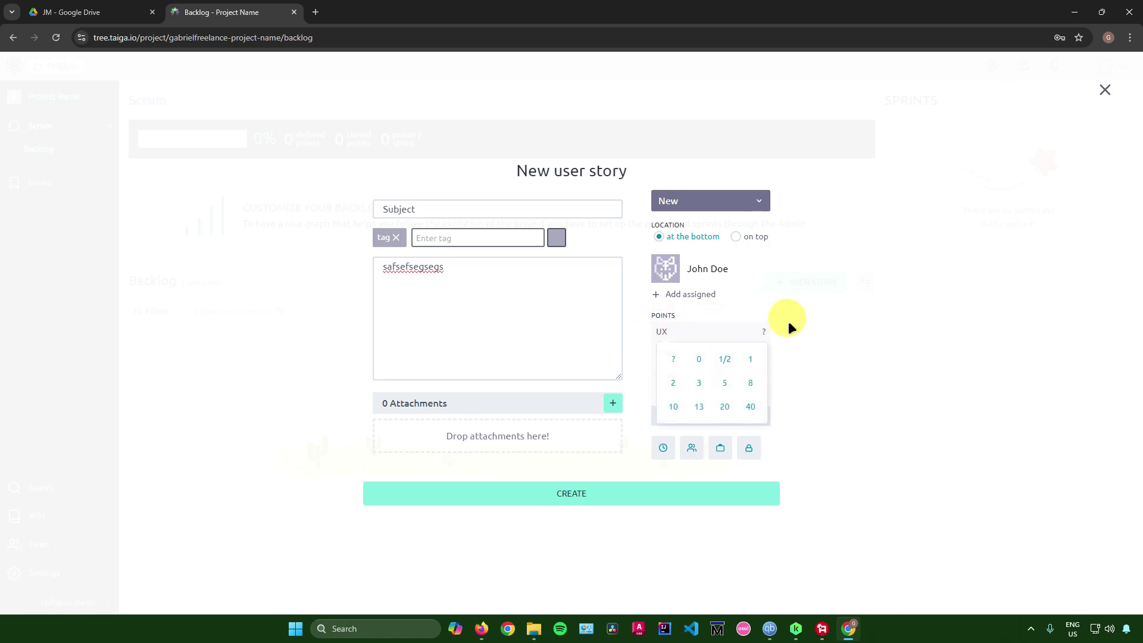
{"action": "left_click", "coordinate": [691, 353]}
{"action": "left_click", "coordinate": [685, 373]}
{"action": "left_click", "coordinate": [689, 395]}
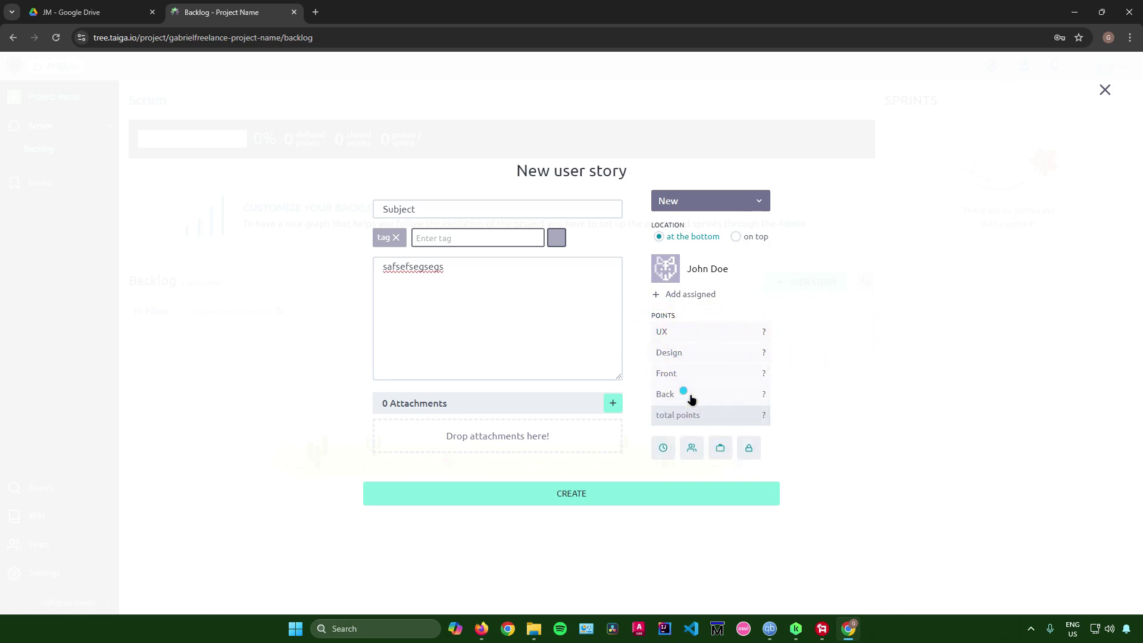
{"action": "left_click", "coordinate": [867, 336]}
Set the story's due date to November 30 and create user story #1 Subject
{"action": "left_click", "coordinate": [662, 447]}
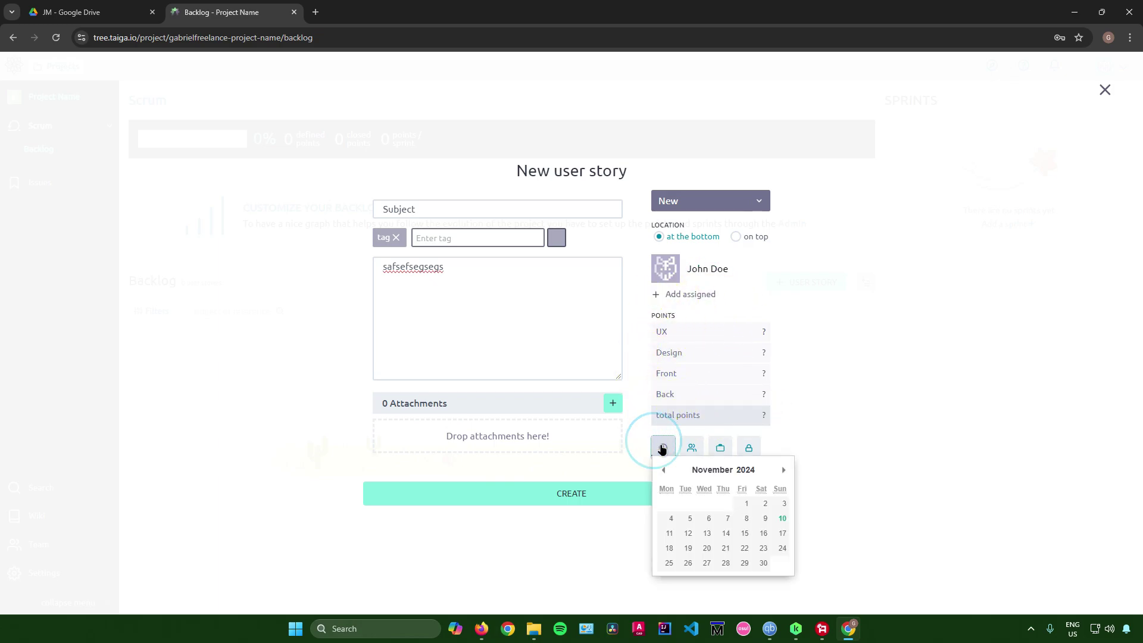
{"action": "left_click", "coordinate": [663, 447]}
{"action": "left_click", "coordinate": [664, 447]}
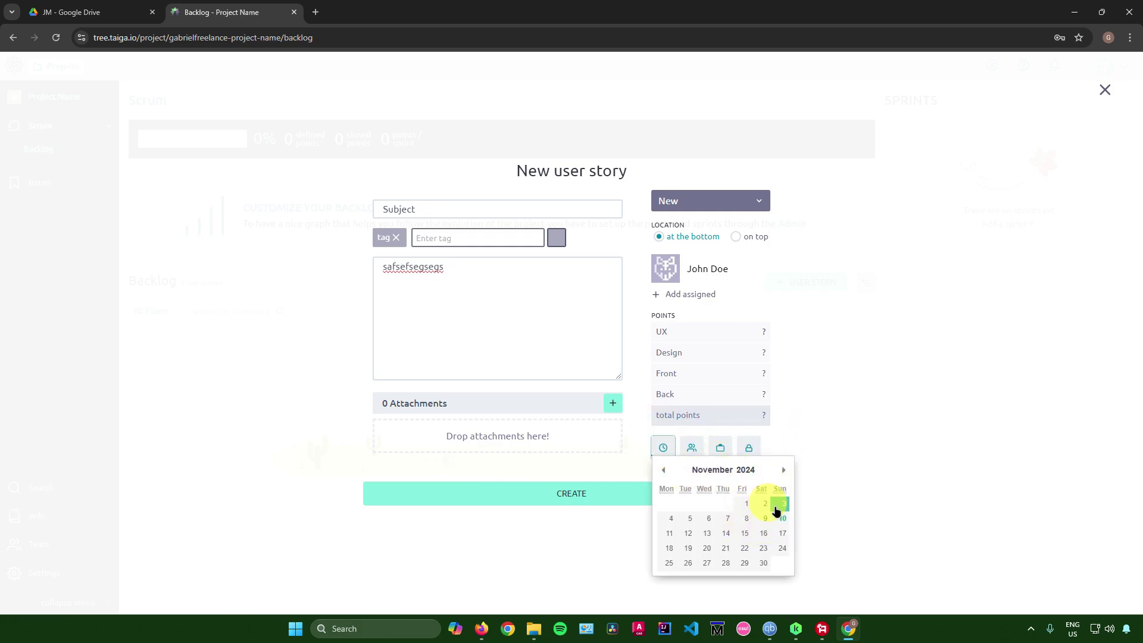
{"action": "left_click", "coordinate": [706, 547]}
{"action": "left_click", "coordinate": [763, 563]}
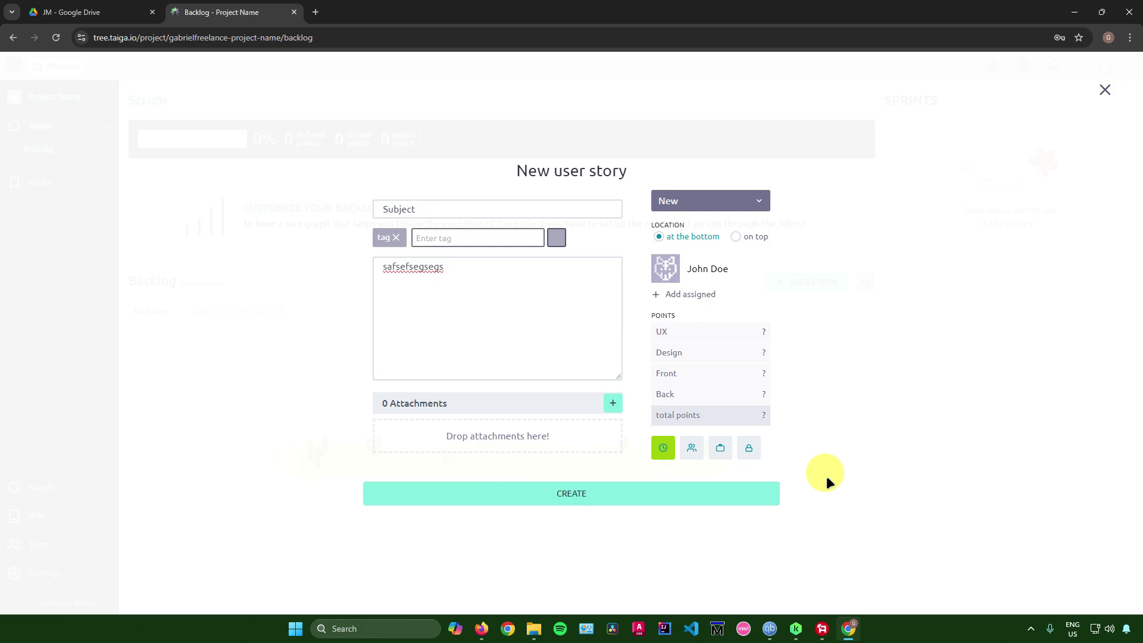
{"action": "left_click", "coordinate": [722, 450]}
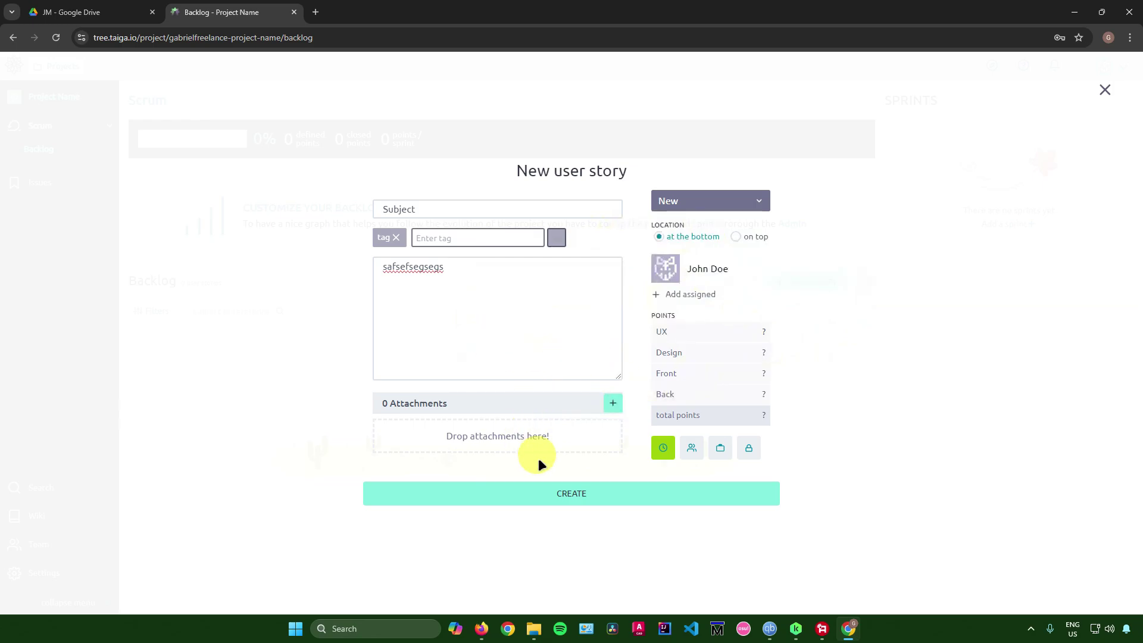
{"action": "left_click", "coordinate": [568, 493]}
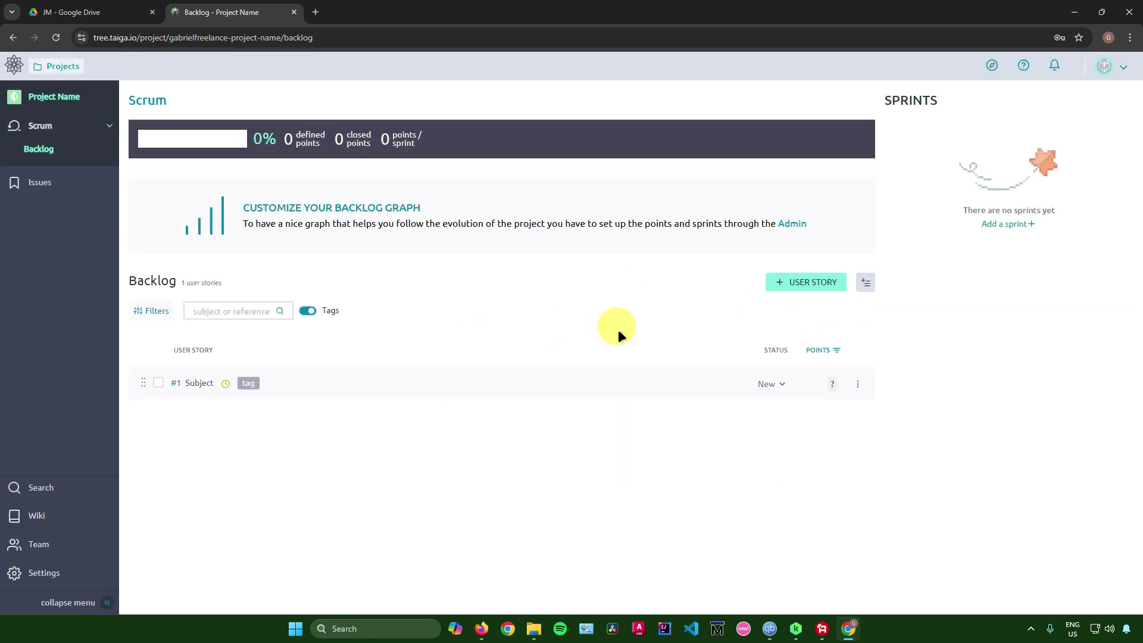
Open user story #1 Subject and save its description
{"action": "left_click", "coordinate": [417, 386]}
{"action": "left_click", "coordinate": [189, 383]}
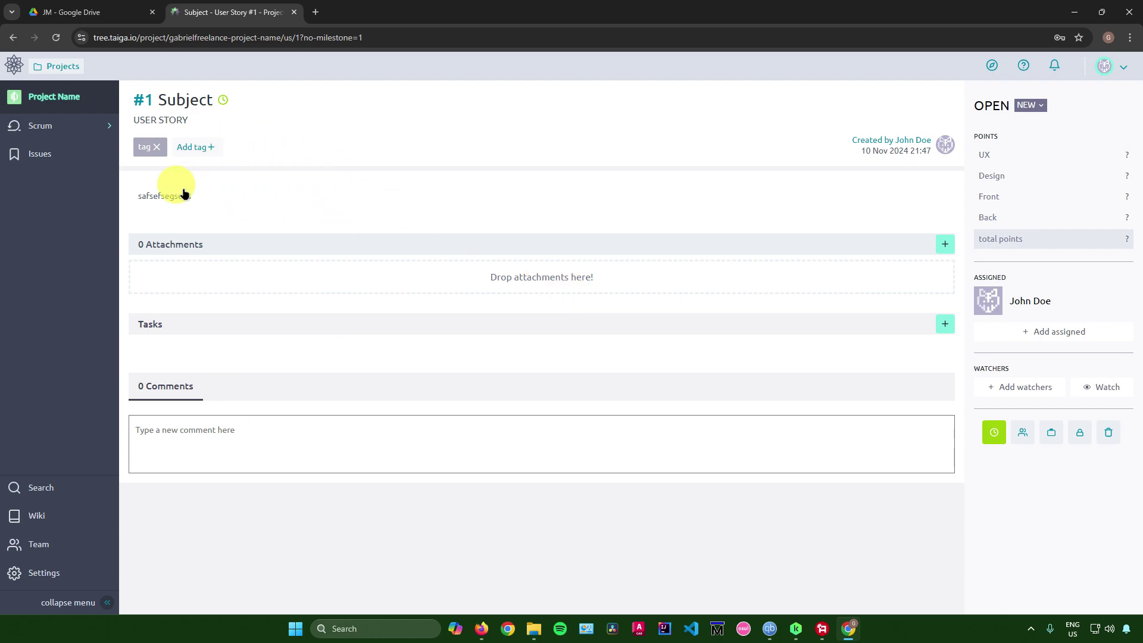
{"action": "left_click", "coordinate": [264, 192]}
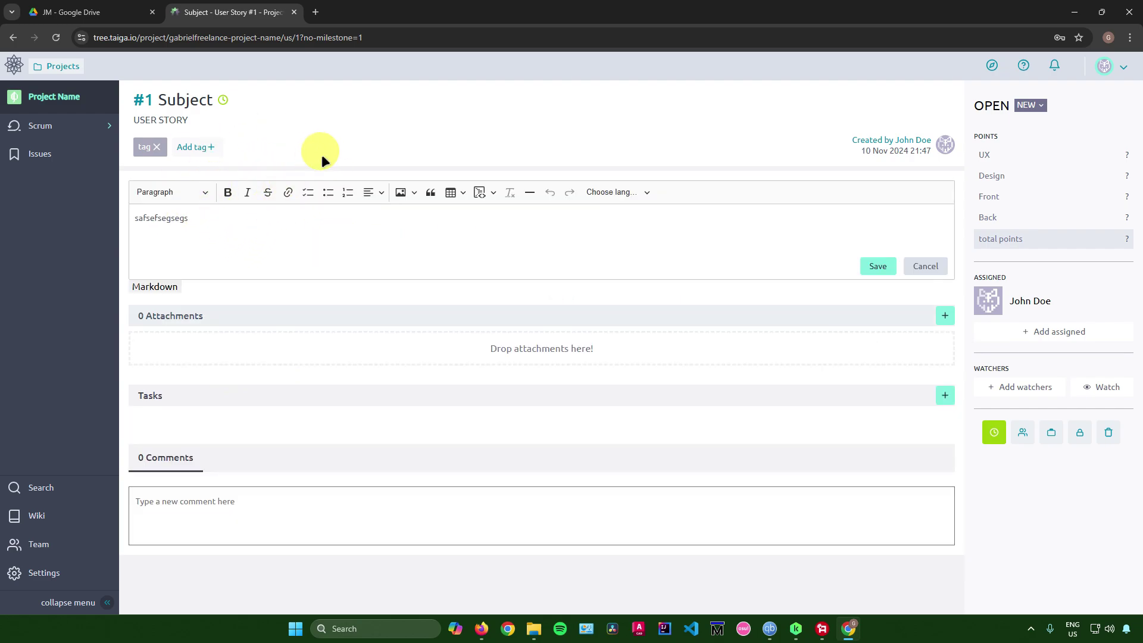
{"action": "left_click", "coordinate": [241, 102]}
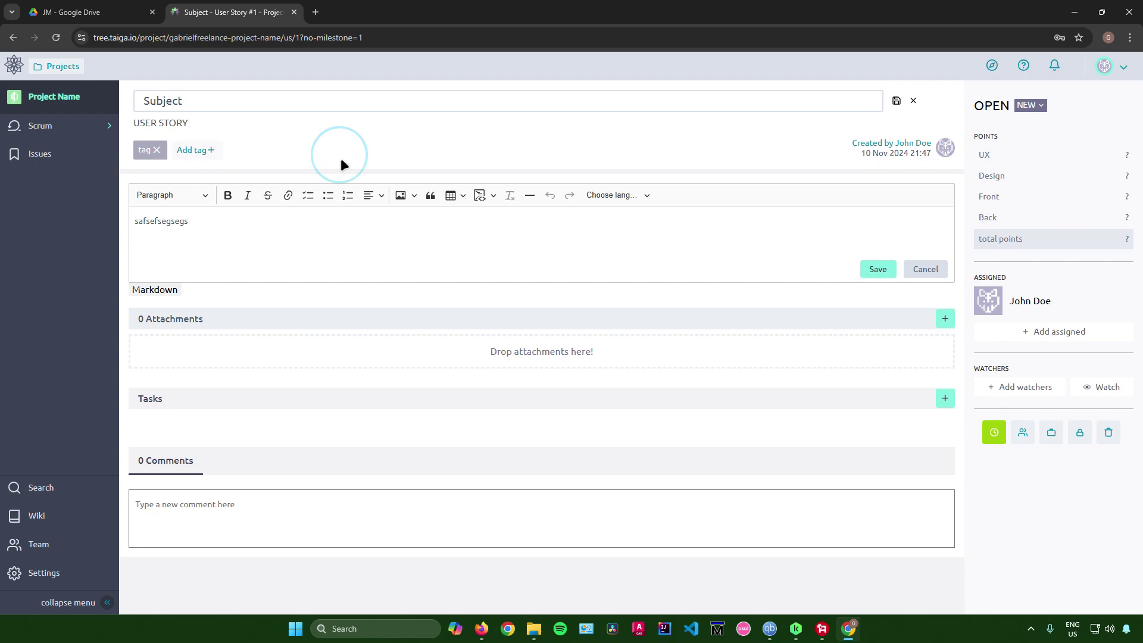
{"action": "left_click", "coordinate": [878, 269]}
Add tasks 'Task 1' and 'Task 2' to the story
{"action": "left_click", "coordinate": [944, 327]}
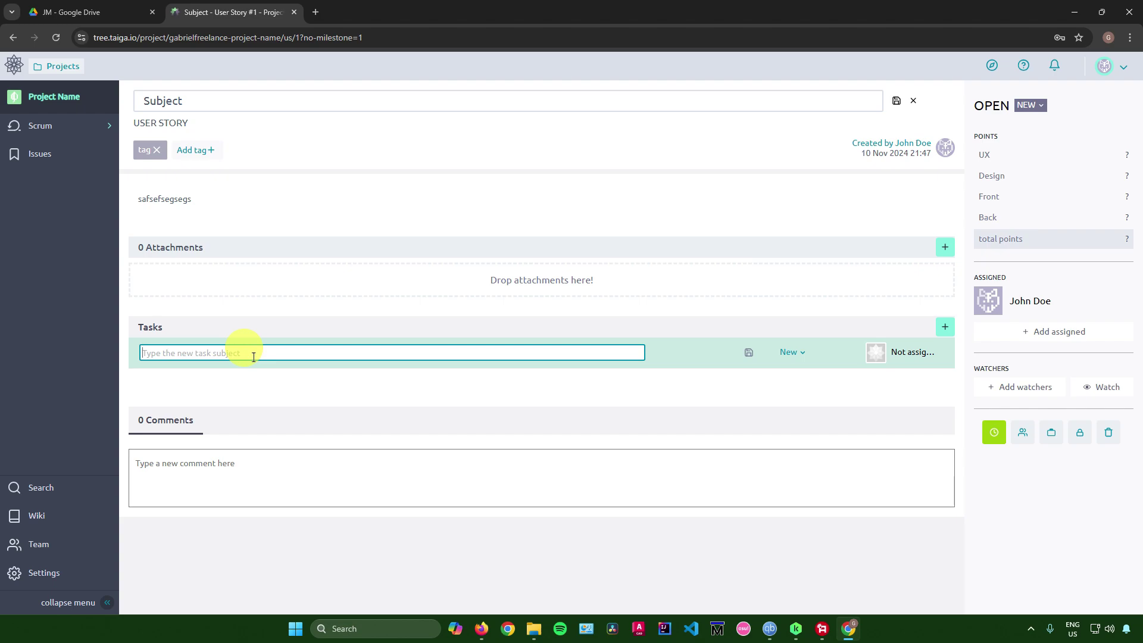
{"action": "type", "text": "Taslsk 1"}
{"action": "key", "text": "Return"}
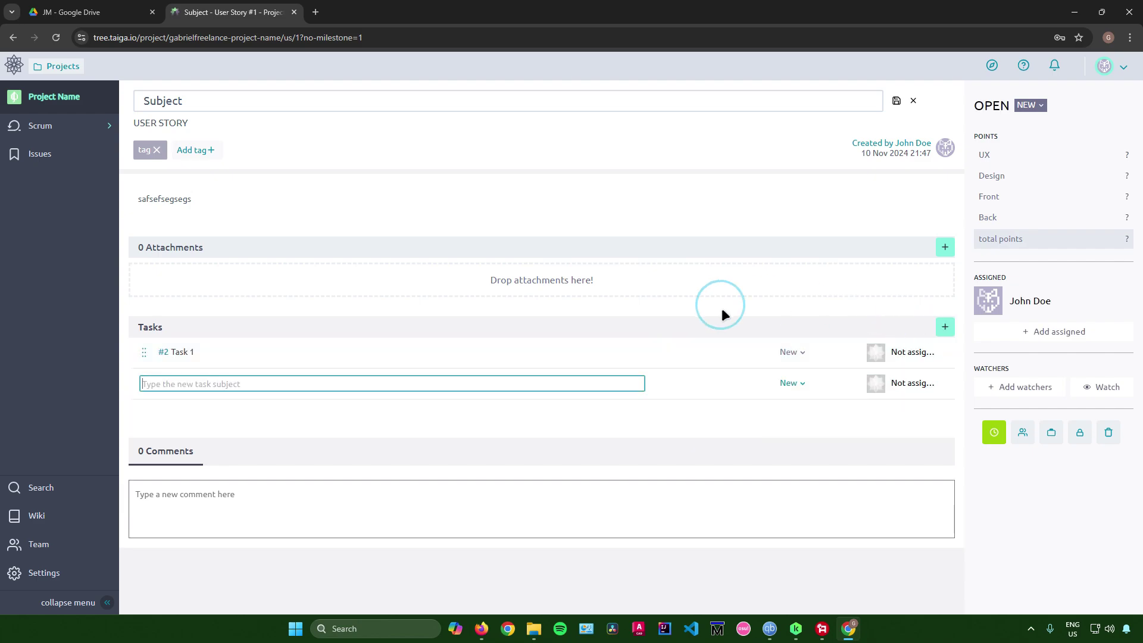
{"action": "type", "text": "Task 2"}
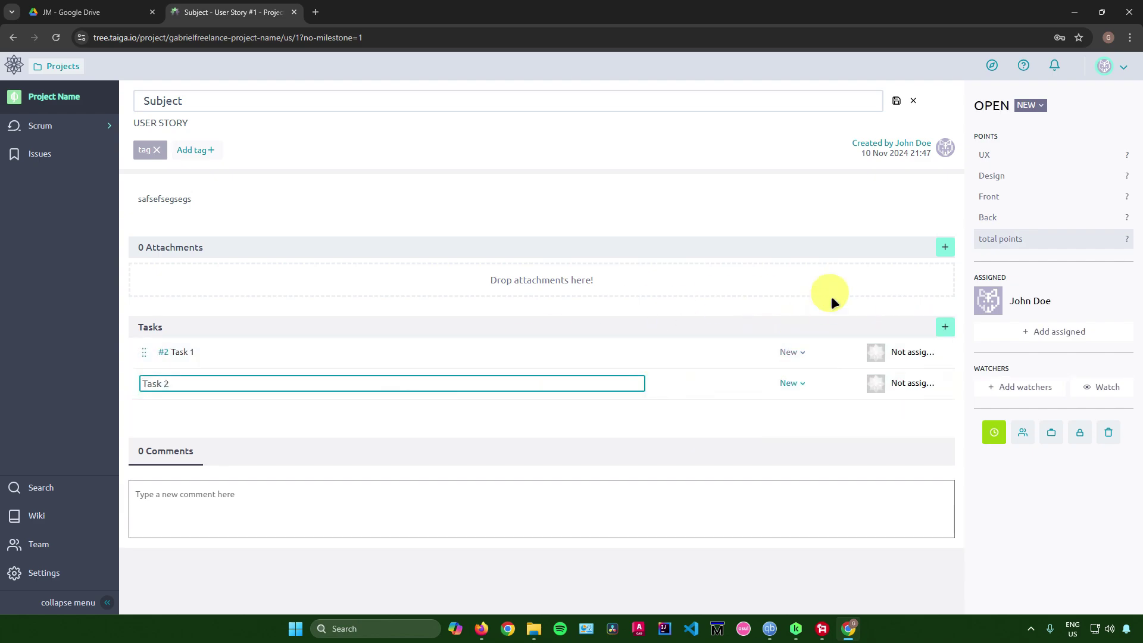
{"action": "left_click", "coordinate": [749, 383]}
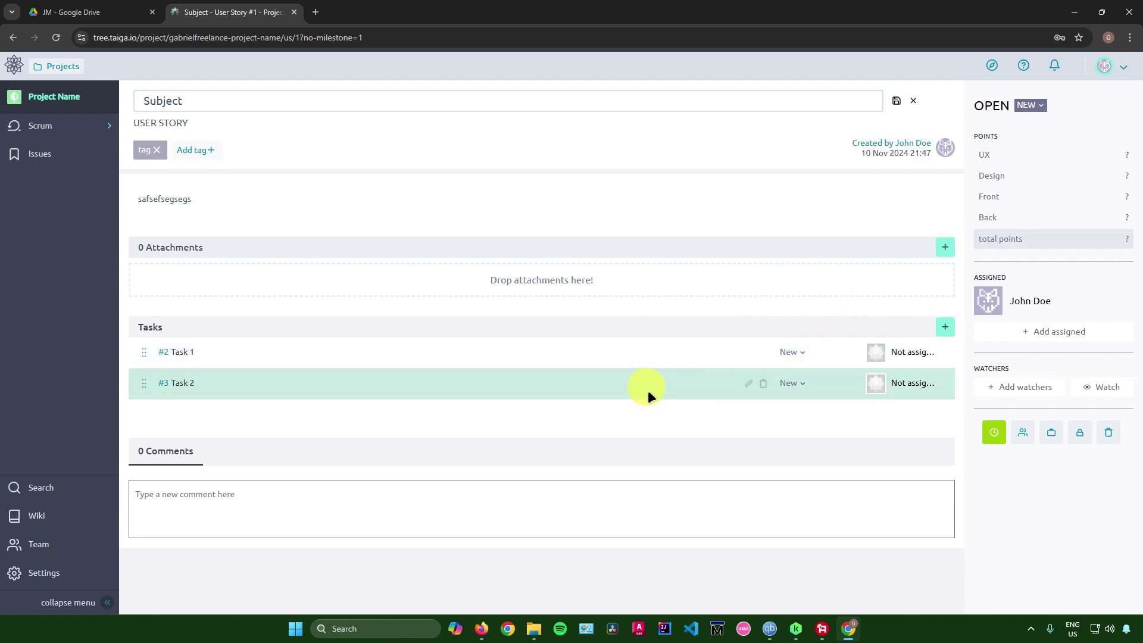
{"action": "left_click", "coordinate": [181, 351]}
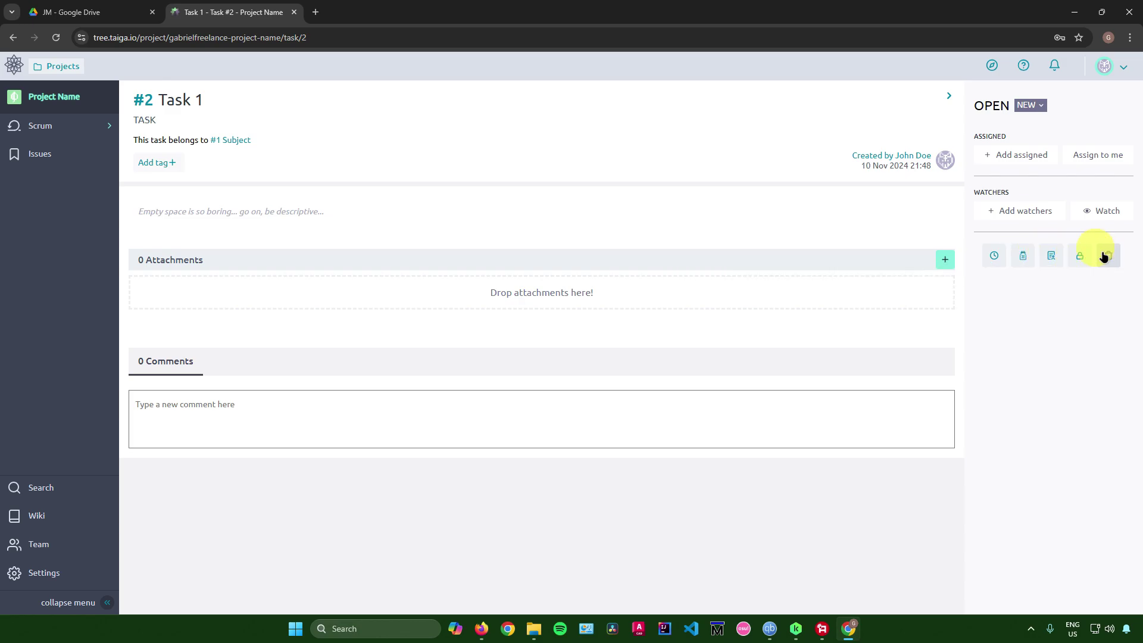
Post a comment on user story #1 Subject and return to the Scrum backlog
{"action": "left_click", "coordinate": [230, 140]}
{"action": "left_click", "coordinate": [252, 511]}
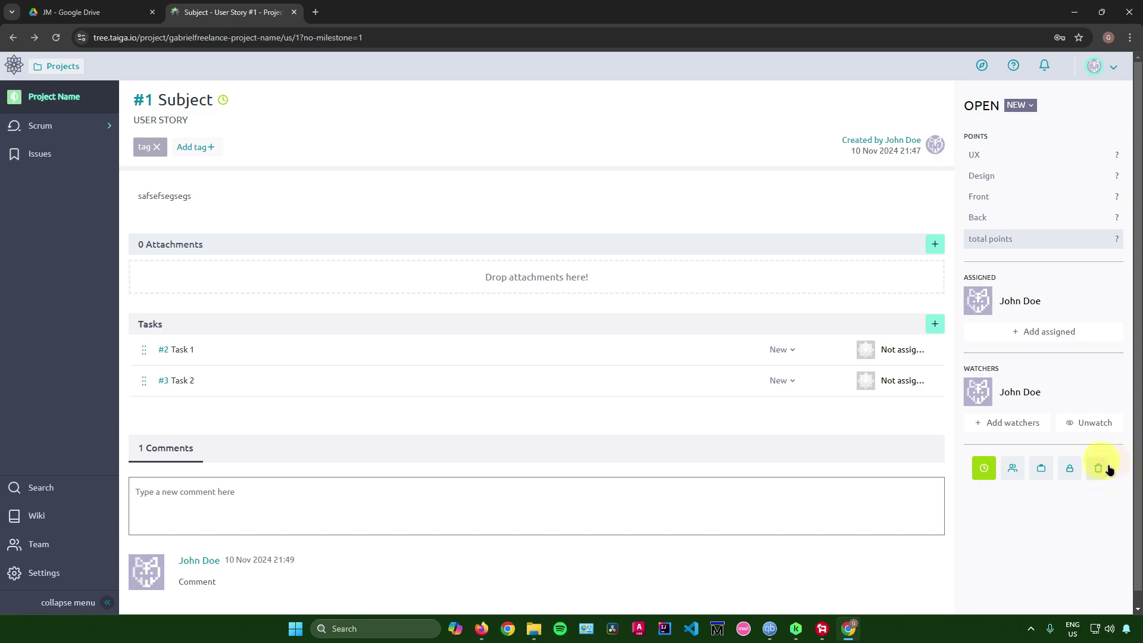
{"action": "mouse_move", "coordinate": [1094, 66]}
{"action": "key", "text": "alt+Left"}
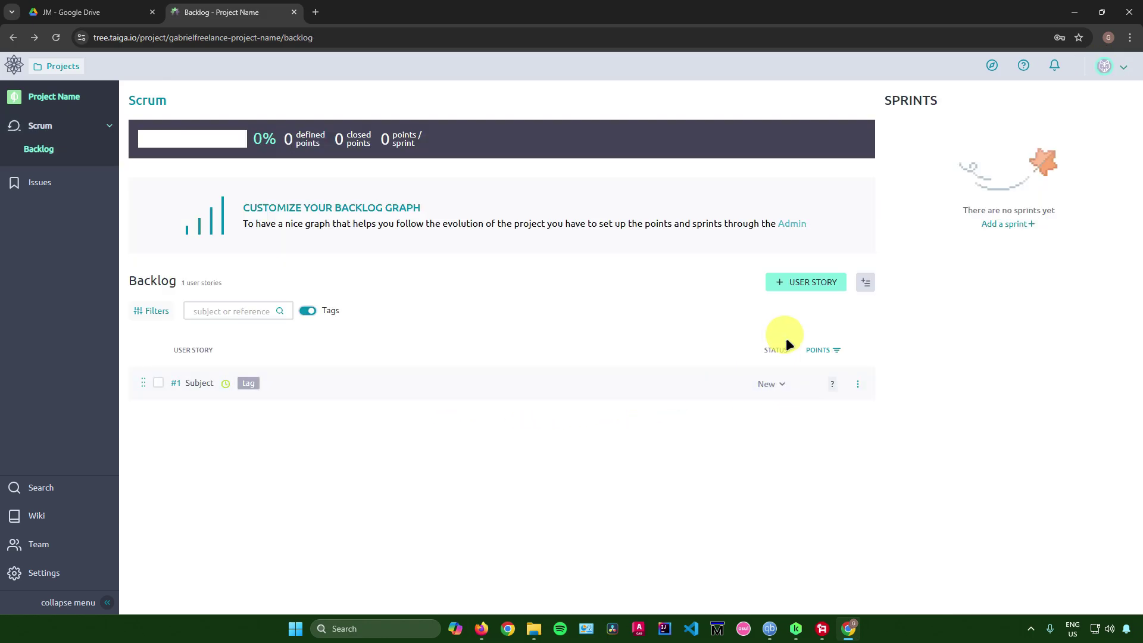
{"action": "left_click", "coordinate": [782, 385]}
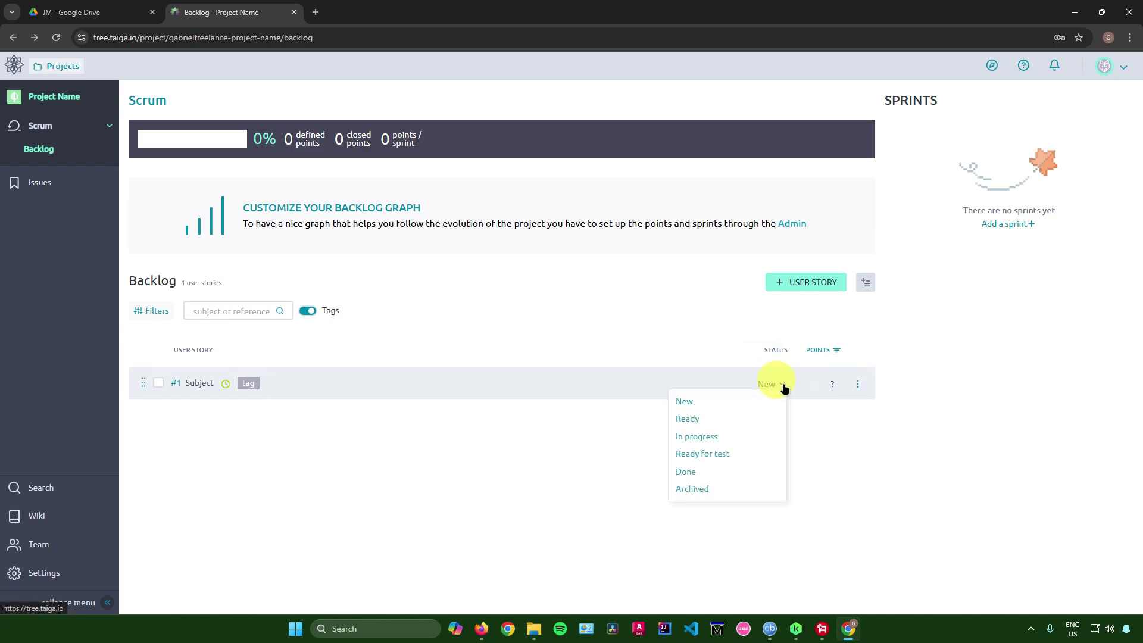
Change story #1 Subject's status from New to In progress
{"action": "left_click", "coordinate": [717, 438]}
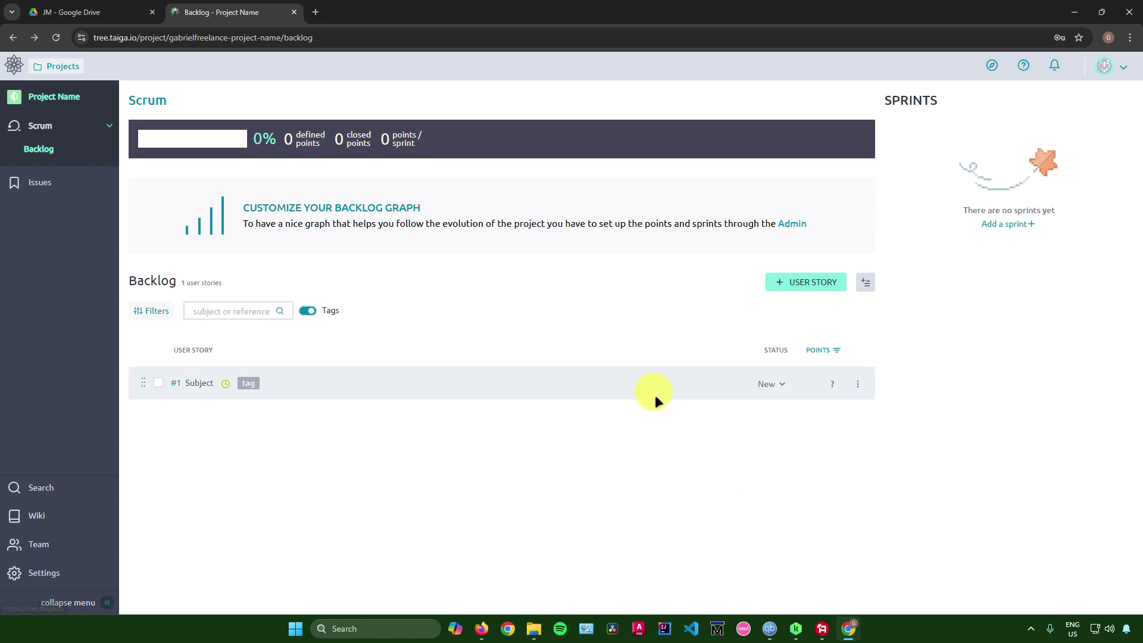
{"action": "left_click", "coordinate": [857, 387]}
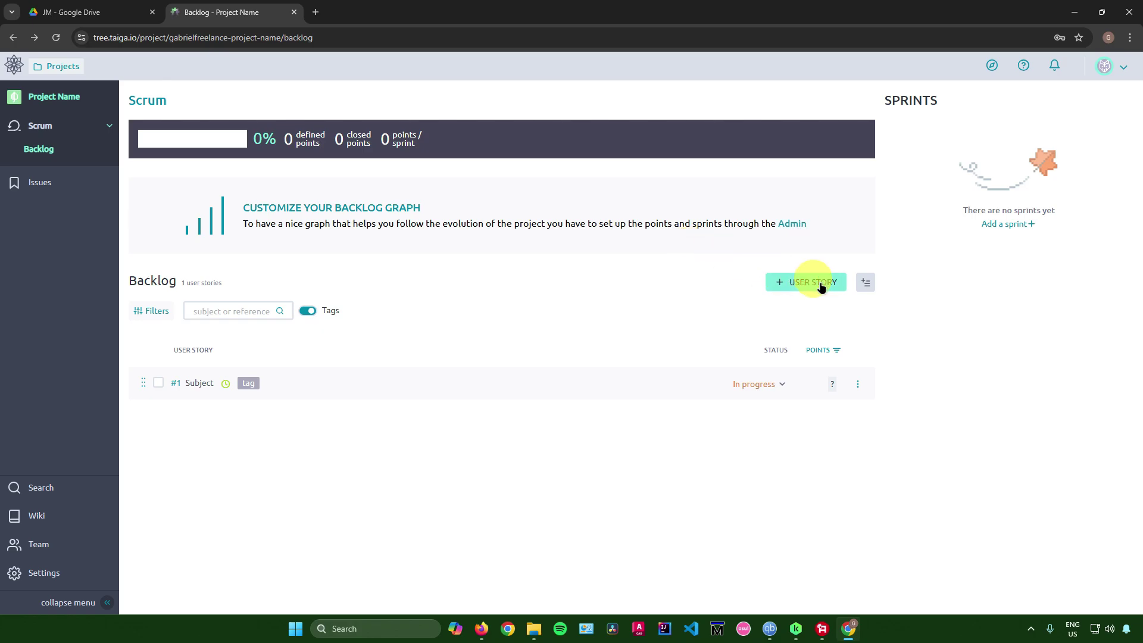
Bulk-add user stories named 1, 2, 3 and 4 at the bottom of the backlog
{"action": "left_click", "coordinate": [863, 284]}
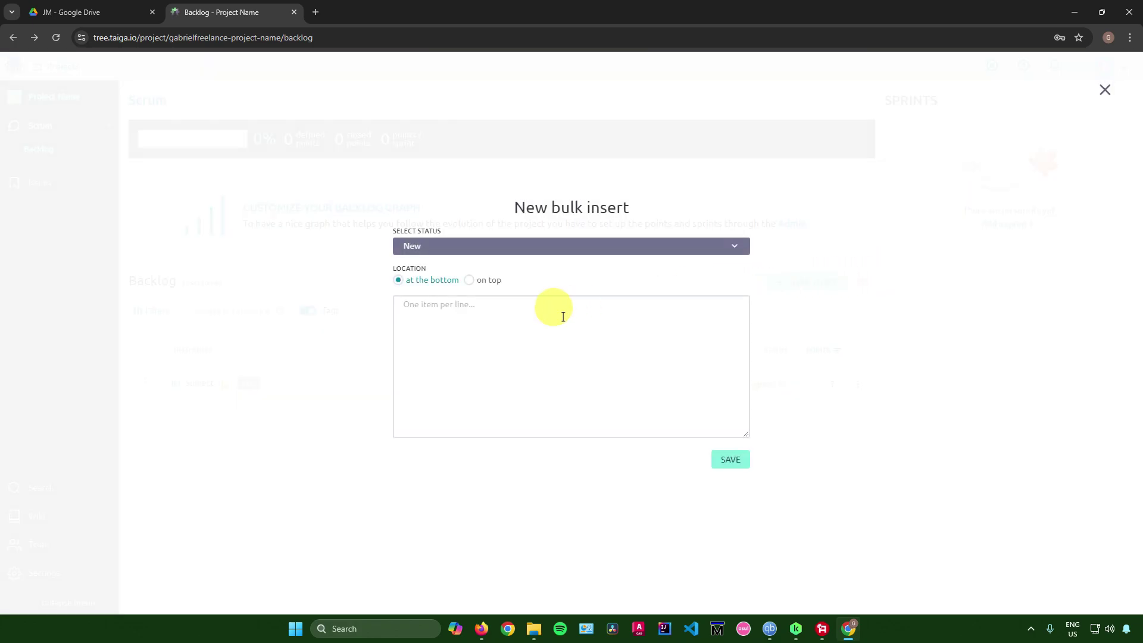
{"action": "left_click", "coordinate": [473, 306]}
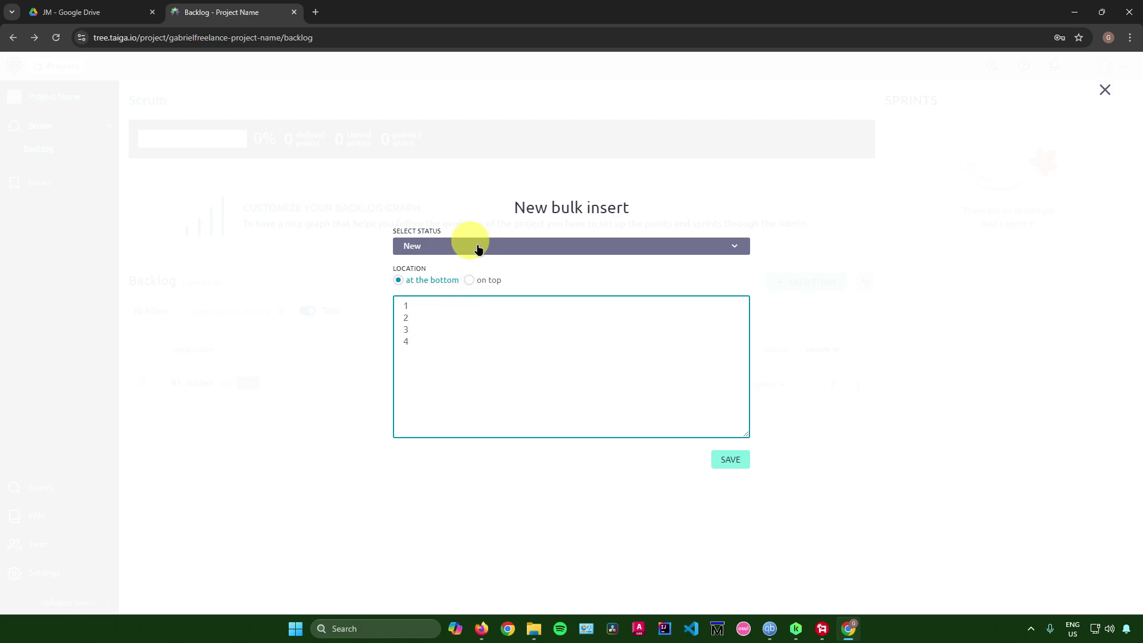
{"action": "left_click", "coordinate": [437, 248]}
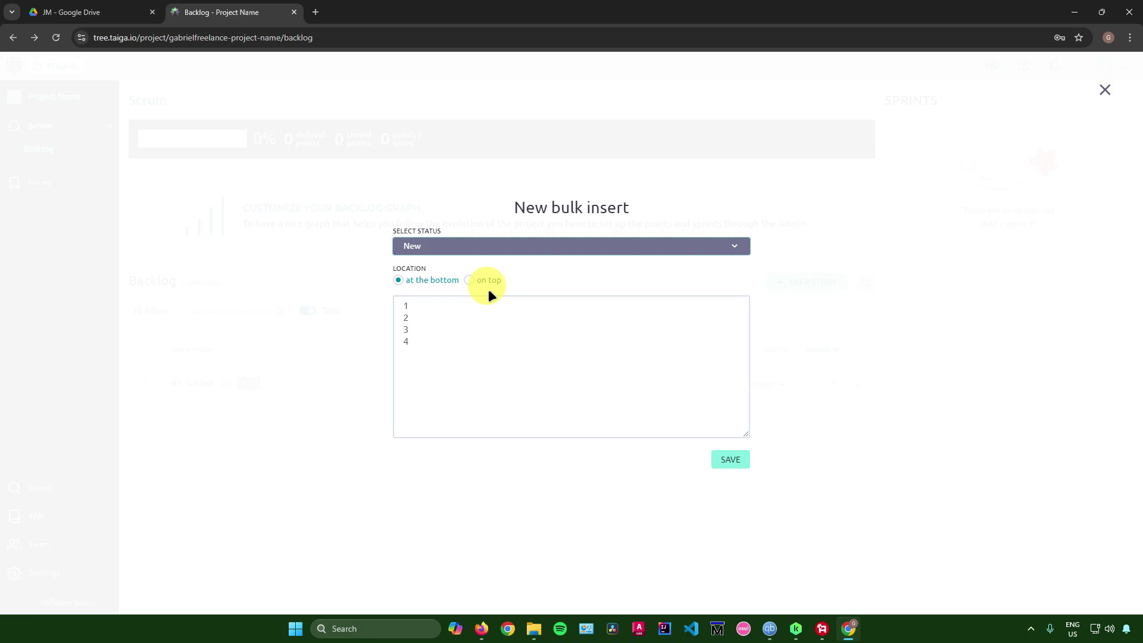
{"action": "left_click", "coordinate": [732, 459]}
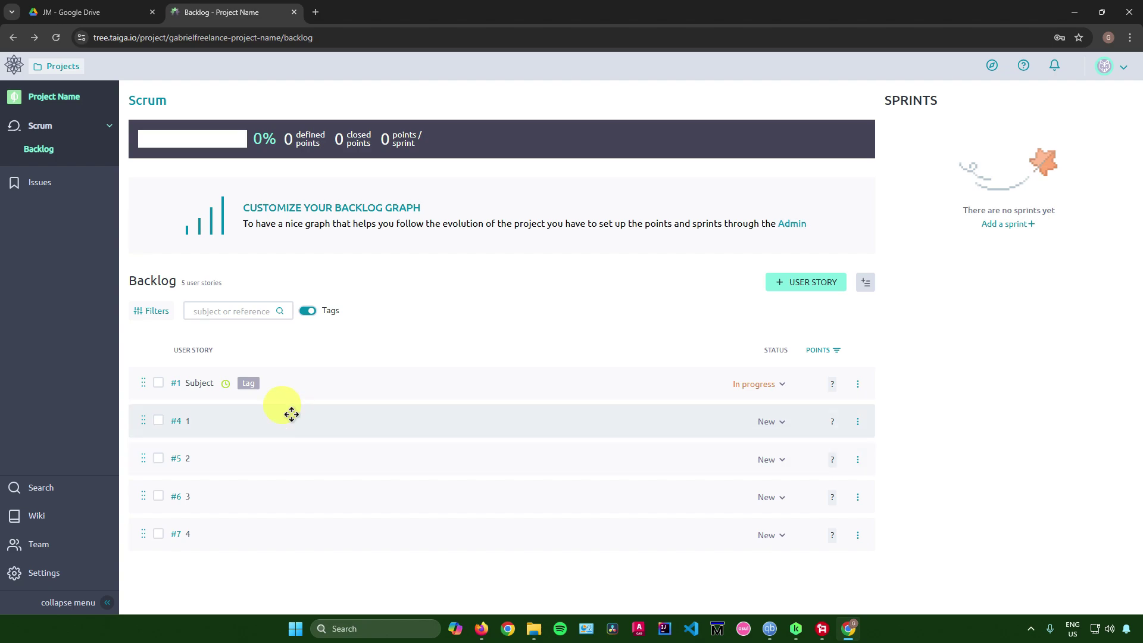
{"action": "left_click_drag", "start_coordinate": [179, 429], "coordinate": [225, 430]}
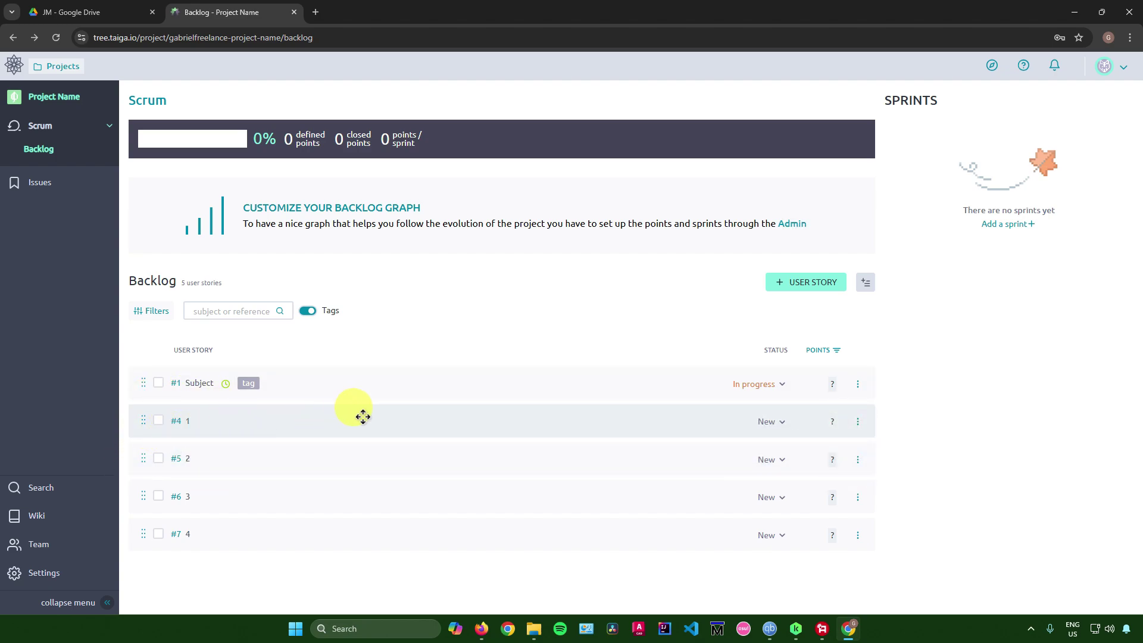
{"action": "left_click", "coordinate": [179, 420]}
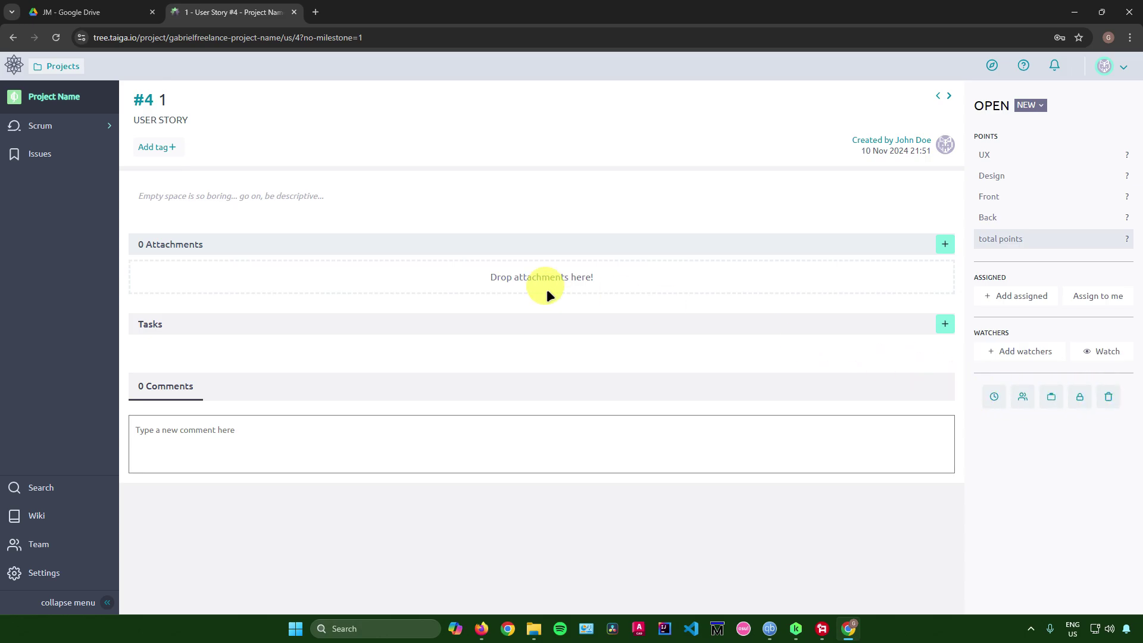
{"action": "key", "text": "alt+Left"}
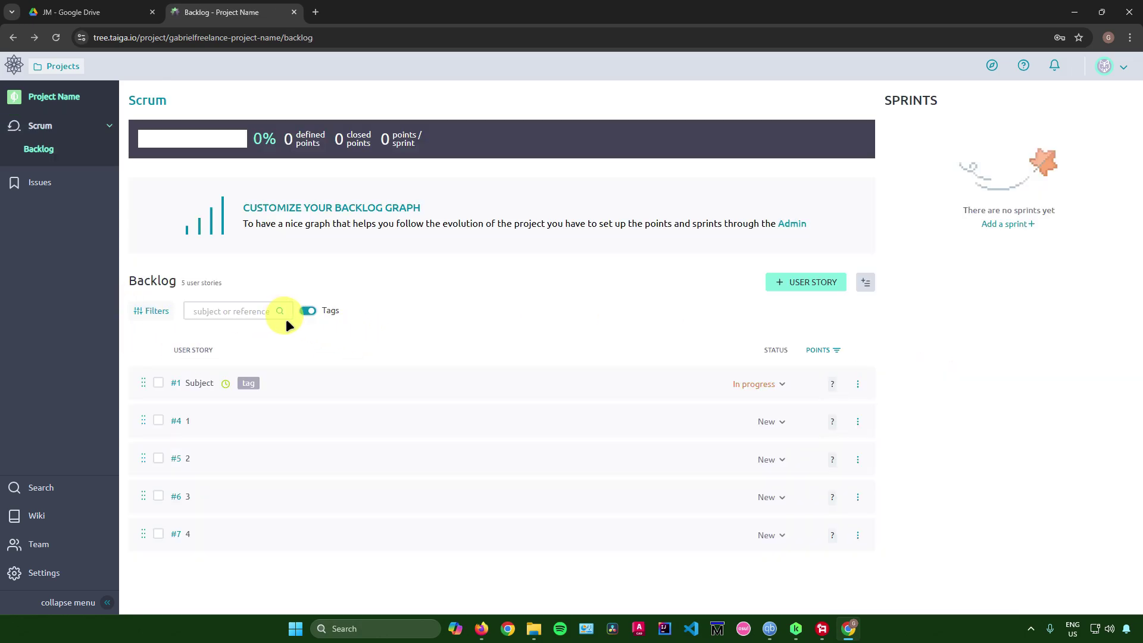
Browse the backlog filters for status, tags, assignee, role, creator and epic
{"action": "left_click", "coordinate": [147, 311]}
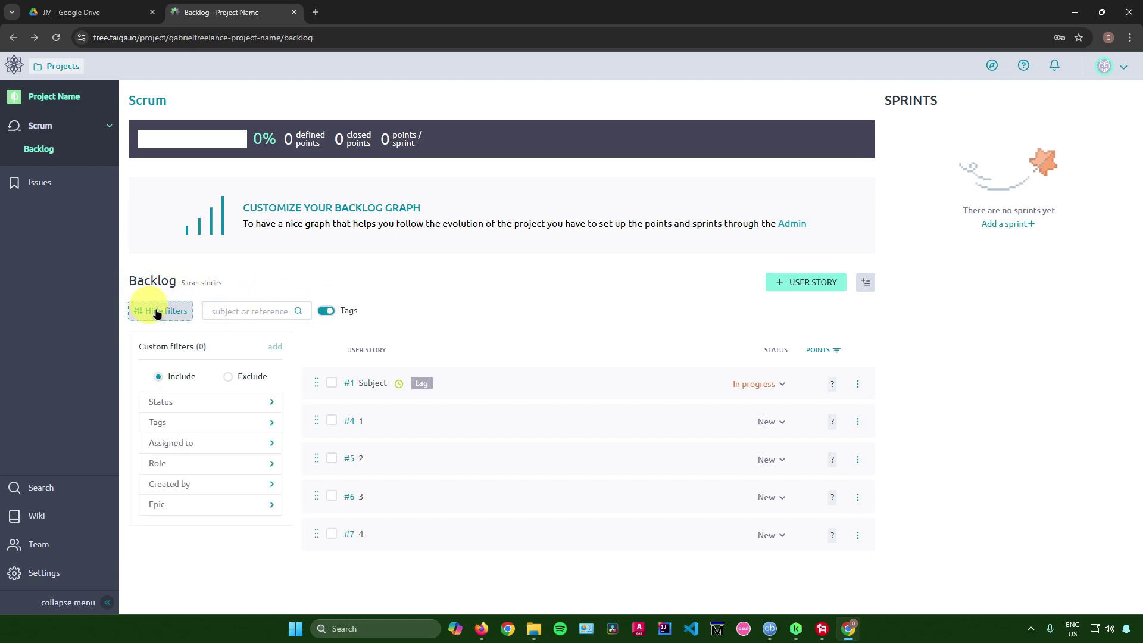
{"action": "left_click", "coordinate": [234, 404]}
{"action": "left_click", "coordinate": [259, 401]}
{"action": "left_click", "coordinate": [247, 424]}
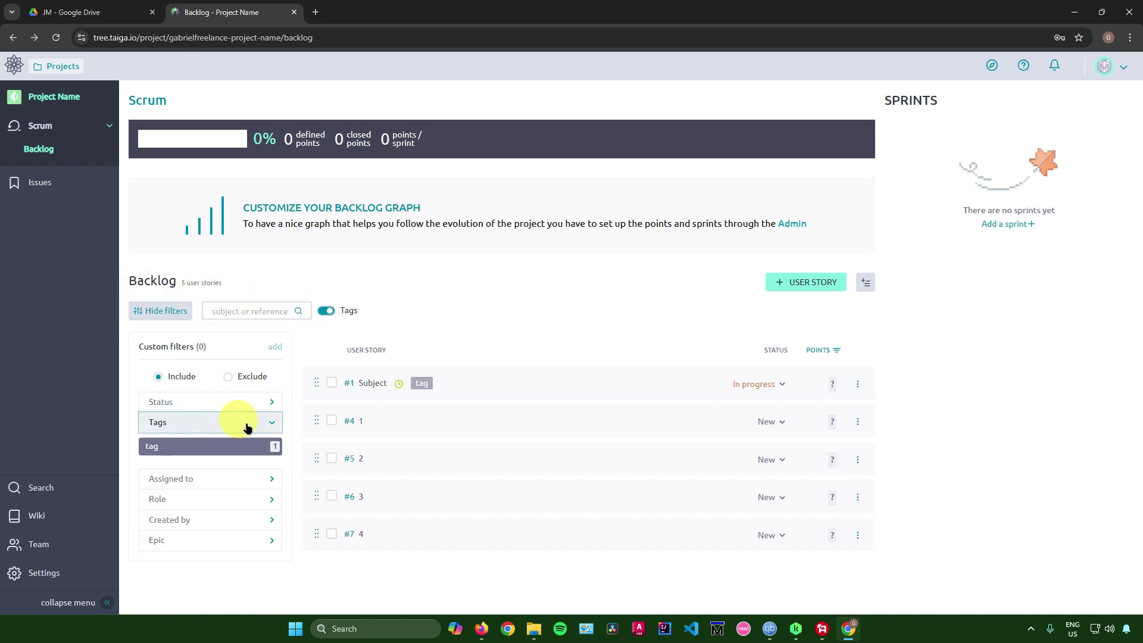
{"action": "left_click", "coordinate": [247, 424]}
{"action": "left_click", "coordinate": [248, 440]}
{"action": "left_click", "coordinate": [242, 441]}
{"action": "left_click", "coordinate": [236, 464]}
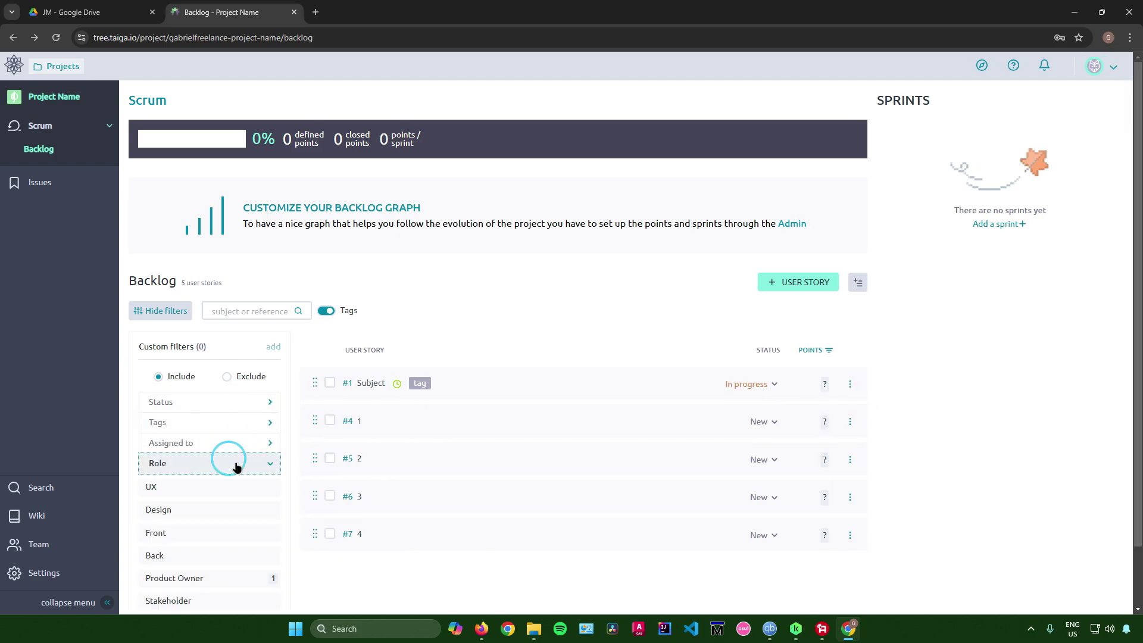
{"action": "left_click", "coordinate": [233, 467]}
{"action": "left_click", "coordinate": [222, 483]}
{"action": "left_click", "coordinate": [222, 484]}
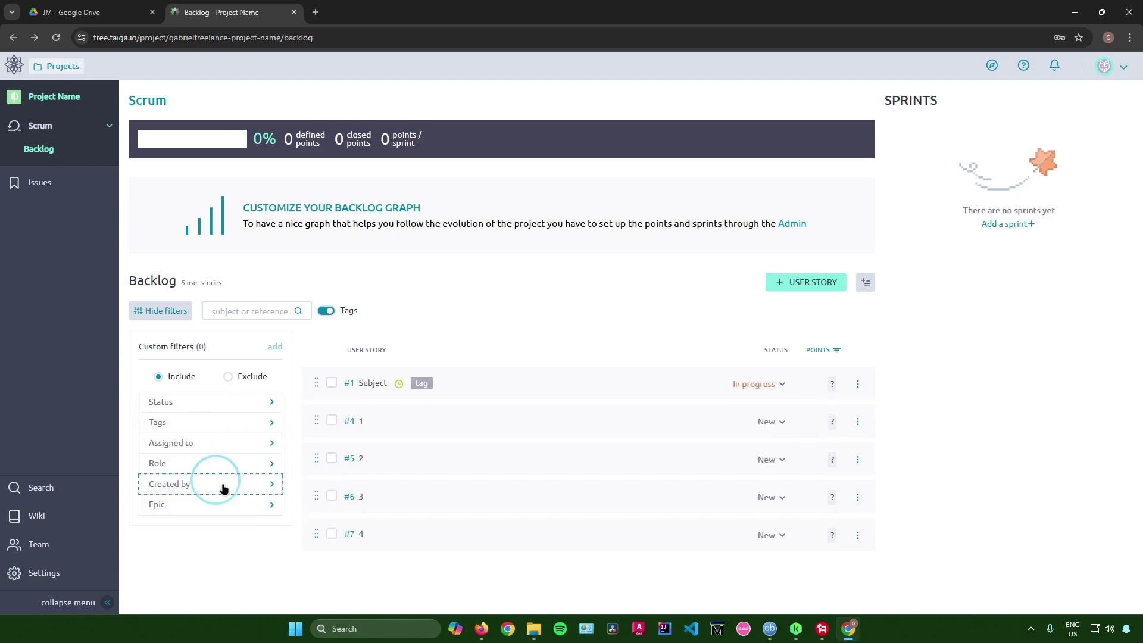
{"action": "left_click", "coordinate": [223, 503]}
{"action": "left_click", "coordinate": [223, 503]}
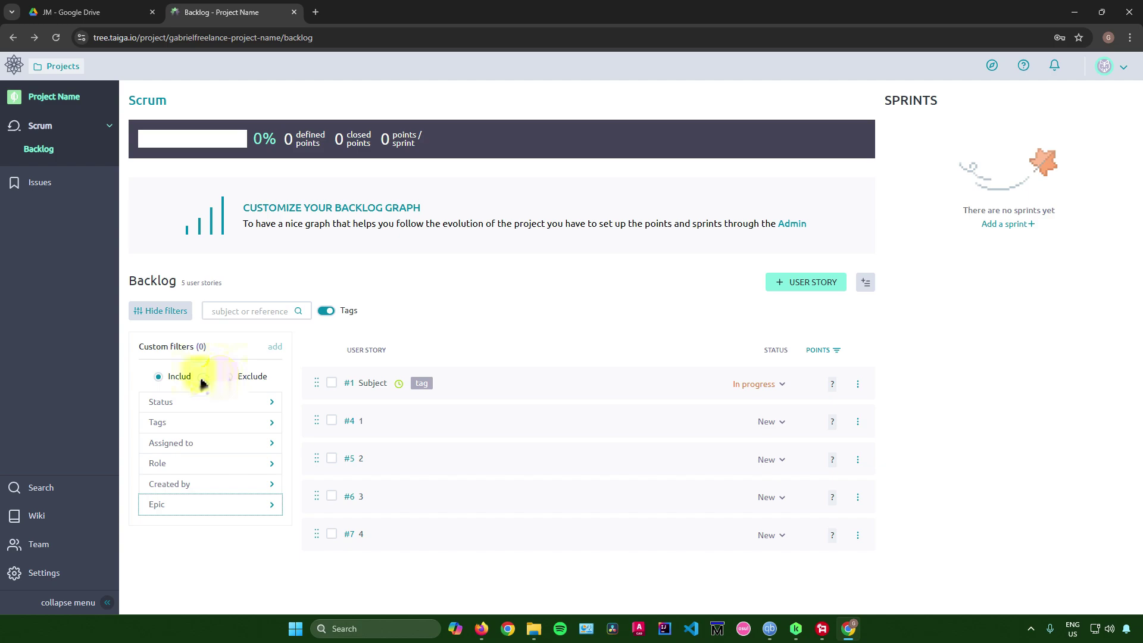
Switch filters to exclude mode, review status and tag values, then hide the filters
{"action": "left_click", "coordinate": [226, 376]}
{"action": "left_click", "coordinate": [219, 402]}
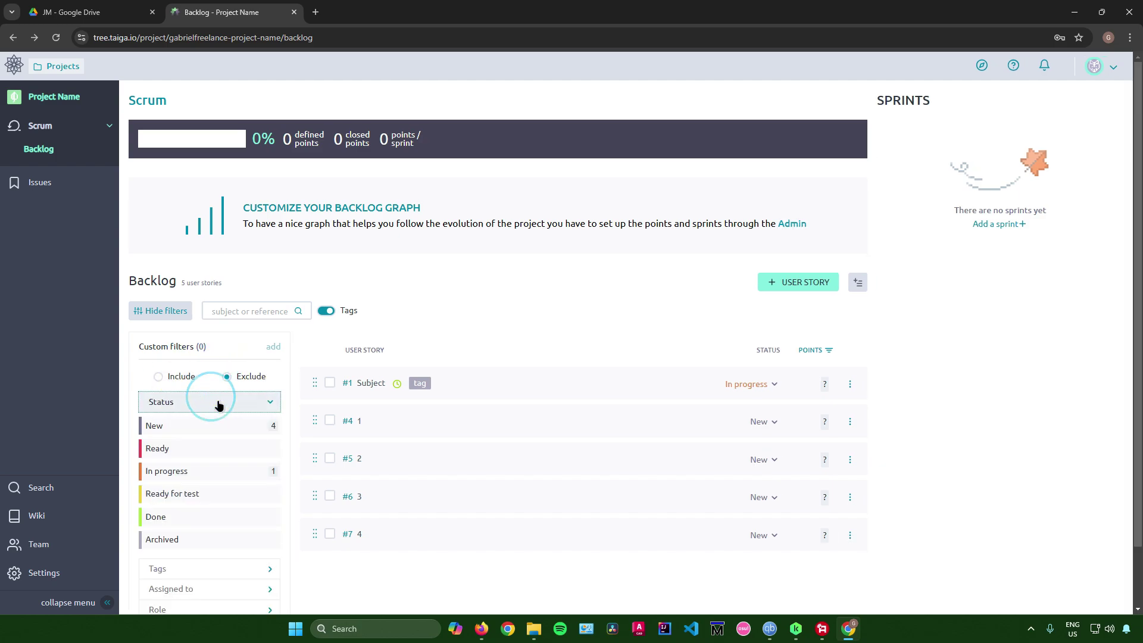
{"action": "left_click", "coordinate": [219, 402]}
{"action": "left_click", "coordinate": [222, 423]}
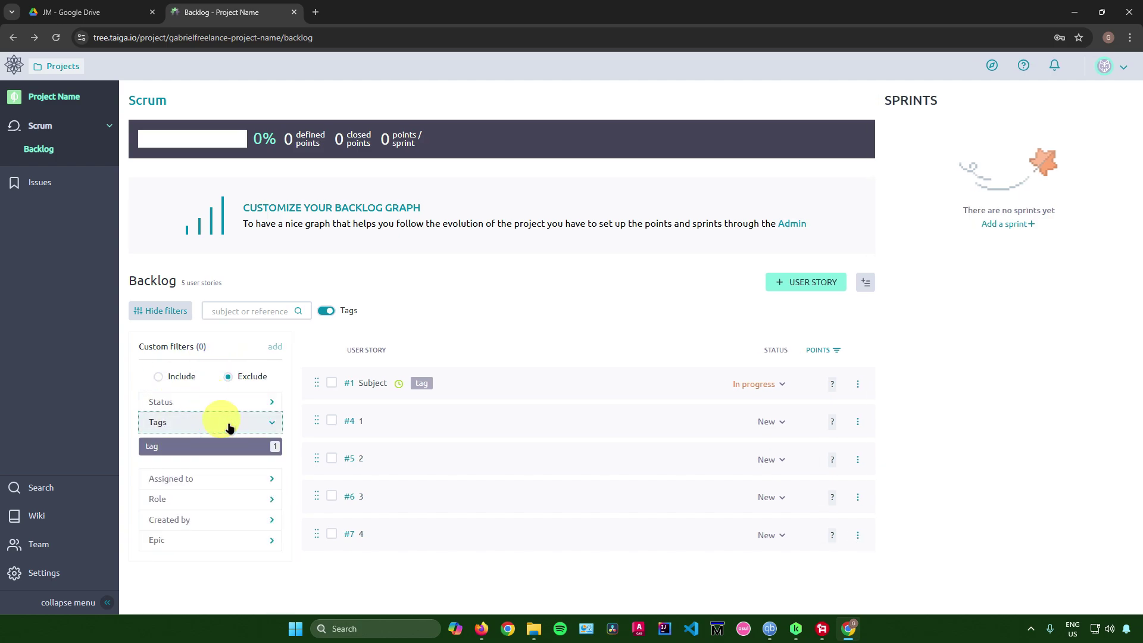
{"action": "left_click", "coordinate": [219, 422]}
{"action": "left_click", "coordinate": [188, 380]}
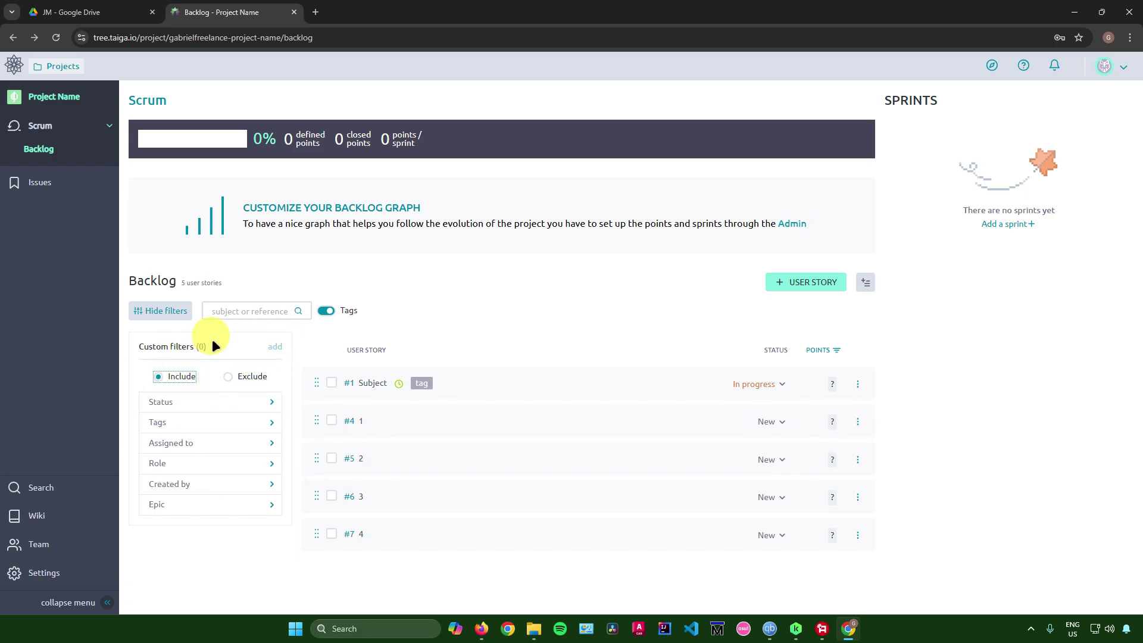
{"action": "left_click", "coordinate": [238, 379]}
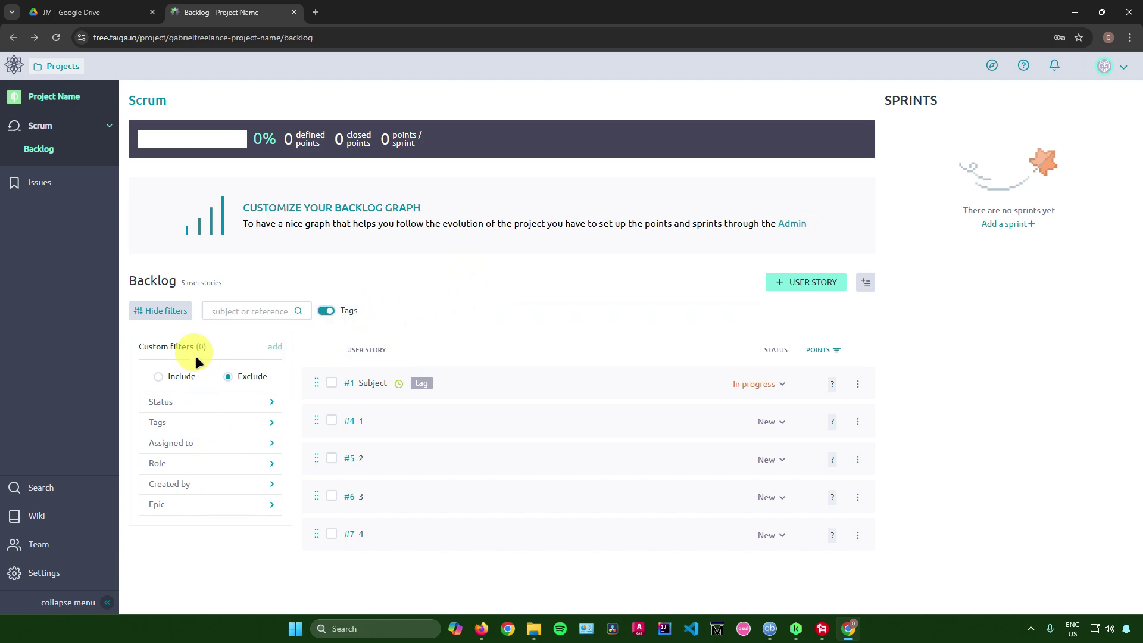
{"action": "left_click", "coordinate": [160, 311]}
{"action": "left_click", "coordinate": [230, 312]}
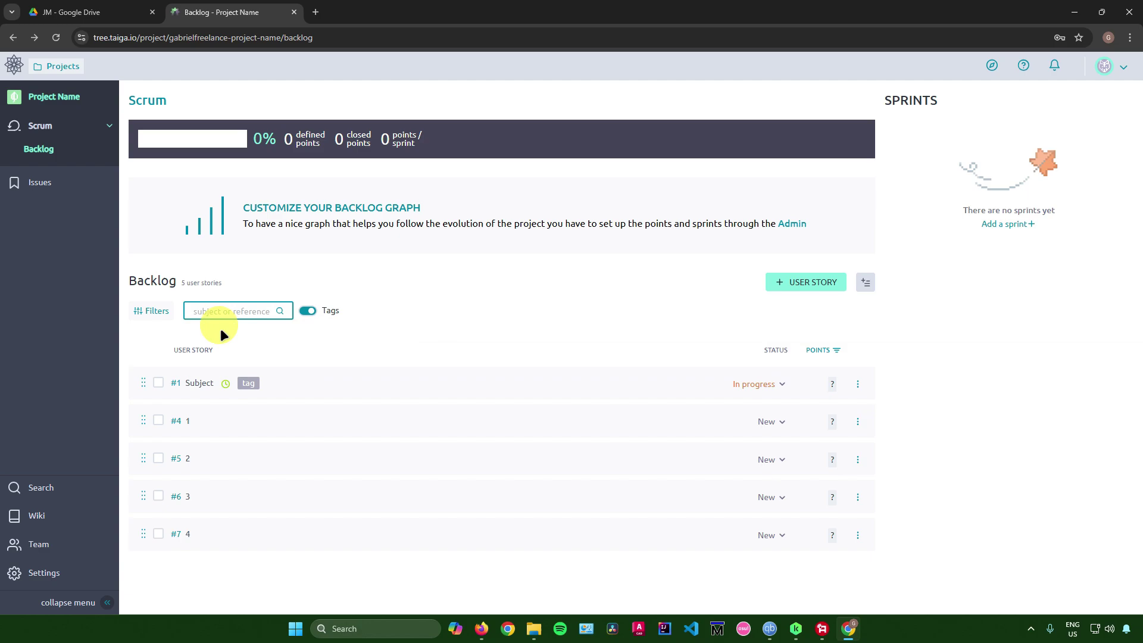
Add a sprint named 'Sprint', keeping the dates 10 Nov 2024 to 24 Nov 2024
{"action": "left_click", "coordinate": [474, 327]}
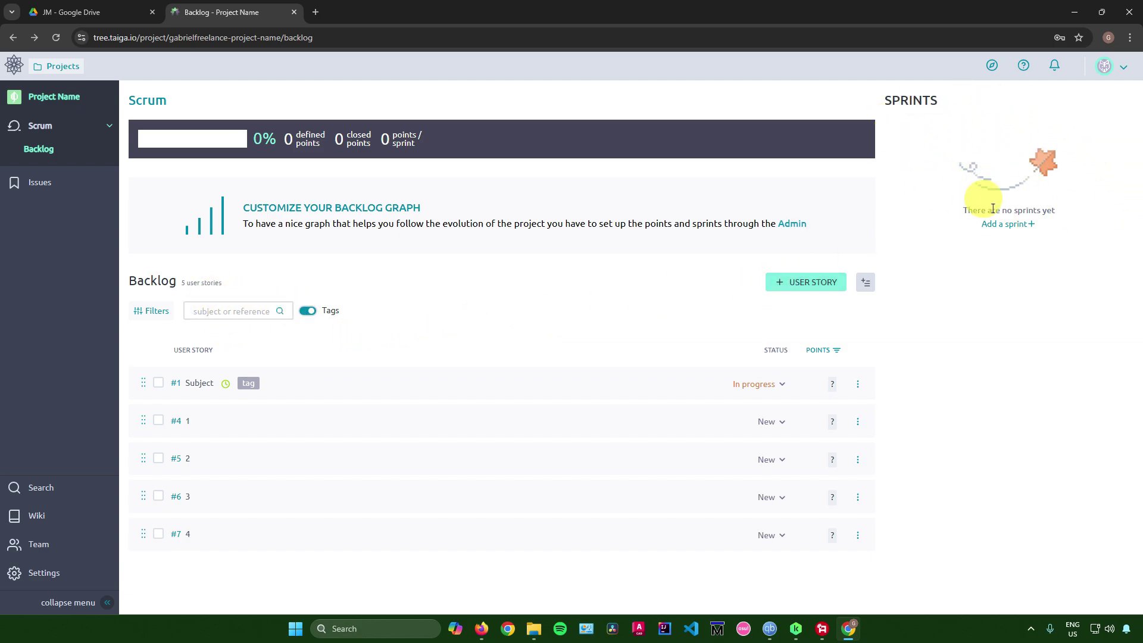
{"action": "left_click", "coordinate": [1009, 226]}
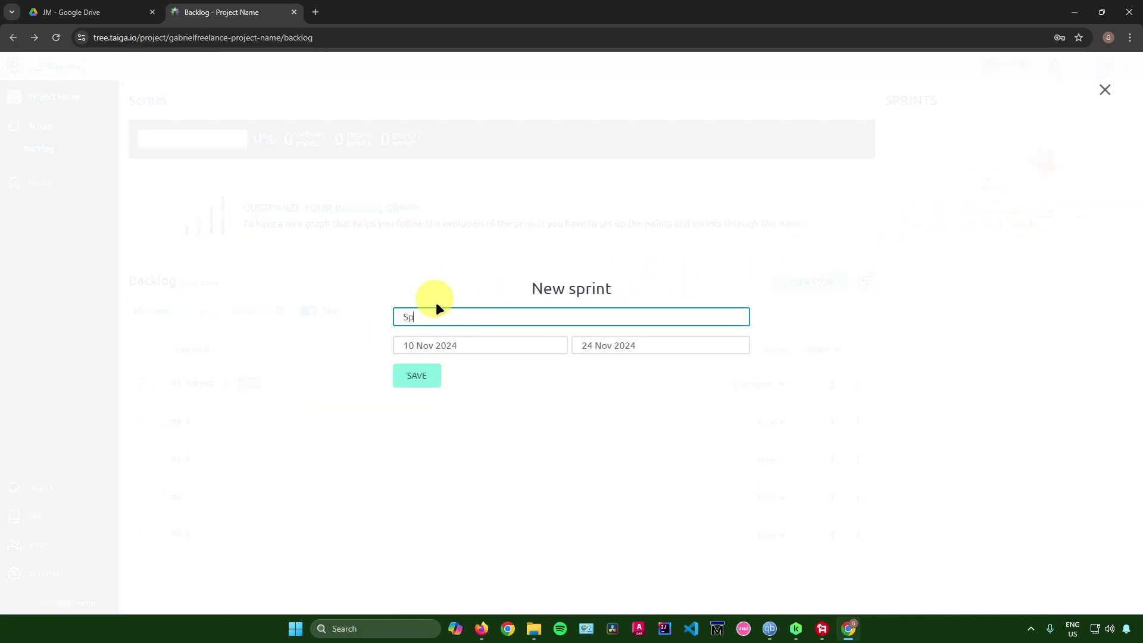
{"action": "type", "text": "Sprint"}
{"action": "left_click", "coordinate": [606, 430]}
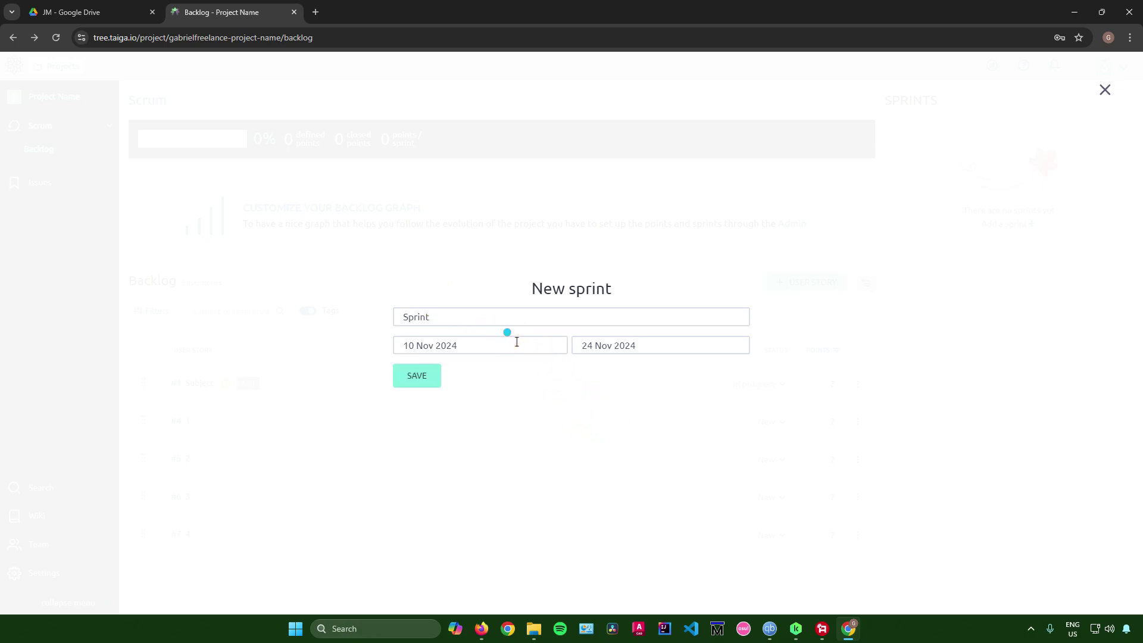
{"action": "left_click", "coordinate": [516, 341]}
{"action": "left_click", "coordinate": [609, 409]}
{"action": "left_click", "coordinate": [653, 337]}
{"action": "left_click", "coordinate": [479, 436]}
{"action": "left_click", "coordinate": [418, 381]}
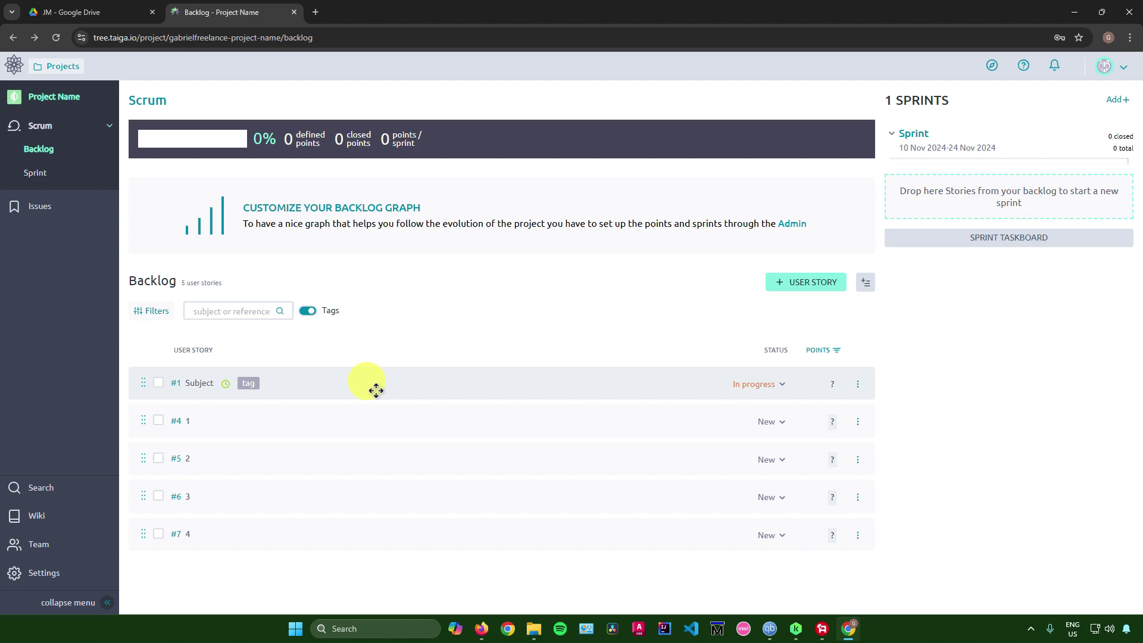
Move story #1 Subject into Sprint and view the sprint taskboard
{"action": "left_click_drag", "start_coordinate": [401, 399], "coordinate": [884, 191]}
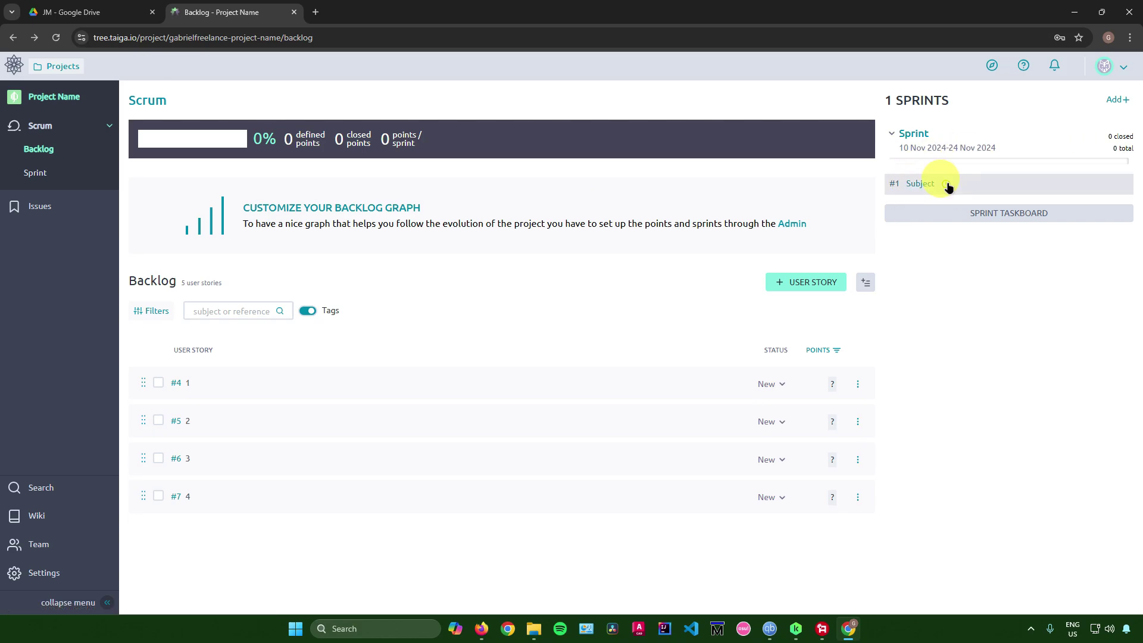
{"action": "left_click", "coordinate": [974, 218]}
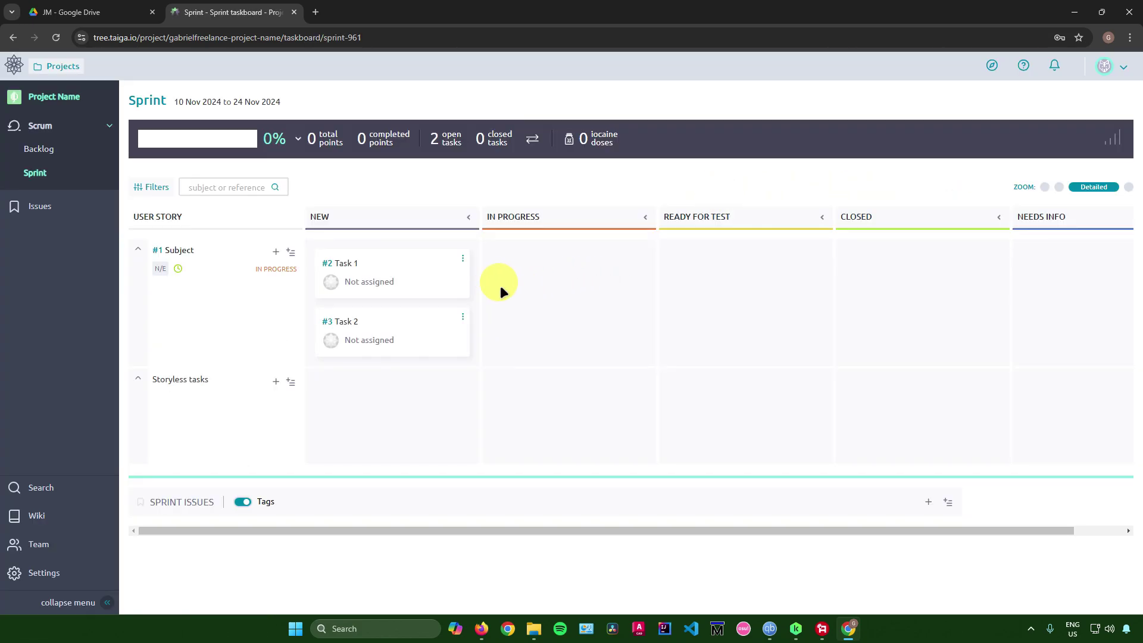
Move the Task 1 card from New into the Needs Info column
{"action": "left_click_drag", "start_coordinate": [381, 328], "coordinate": [1119, 277]}
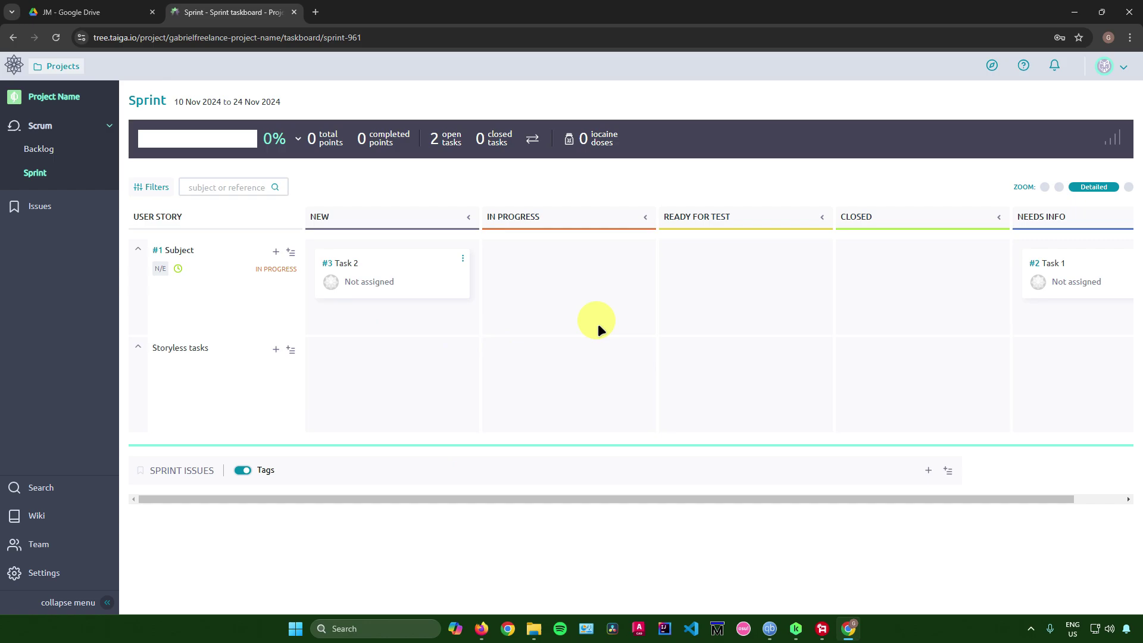
Show the taskboard filter options and set them to exclude matching tasks
{"action": "left_click", "coordinate": [156, 188]}
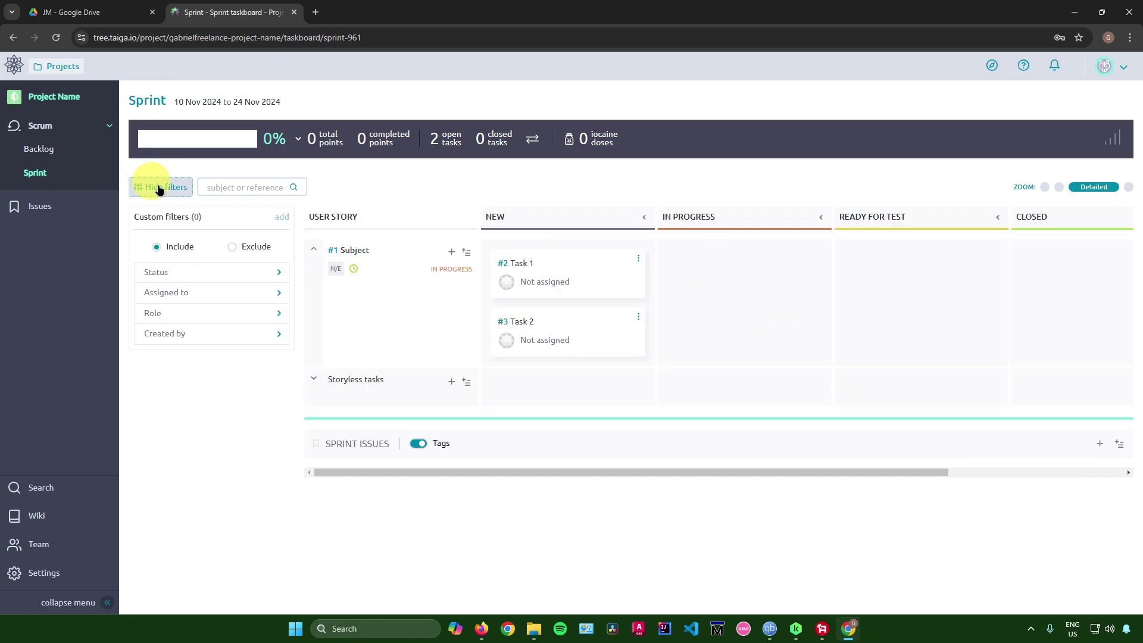
{"action": "left_click", "coordinate": [160, 188]}
{"action": "left_click", "coordinate": [154, 187]}
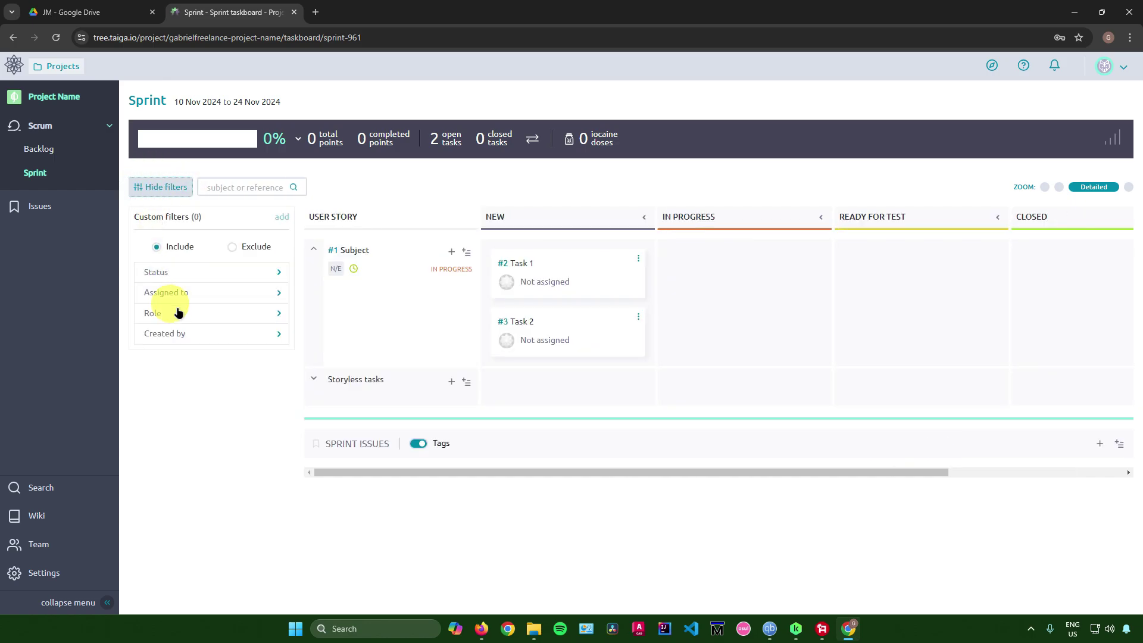
{"action": "left_click", "coordinate": [233, 246]}
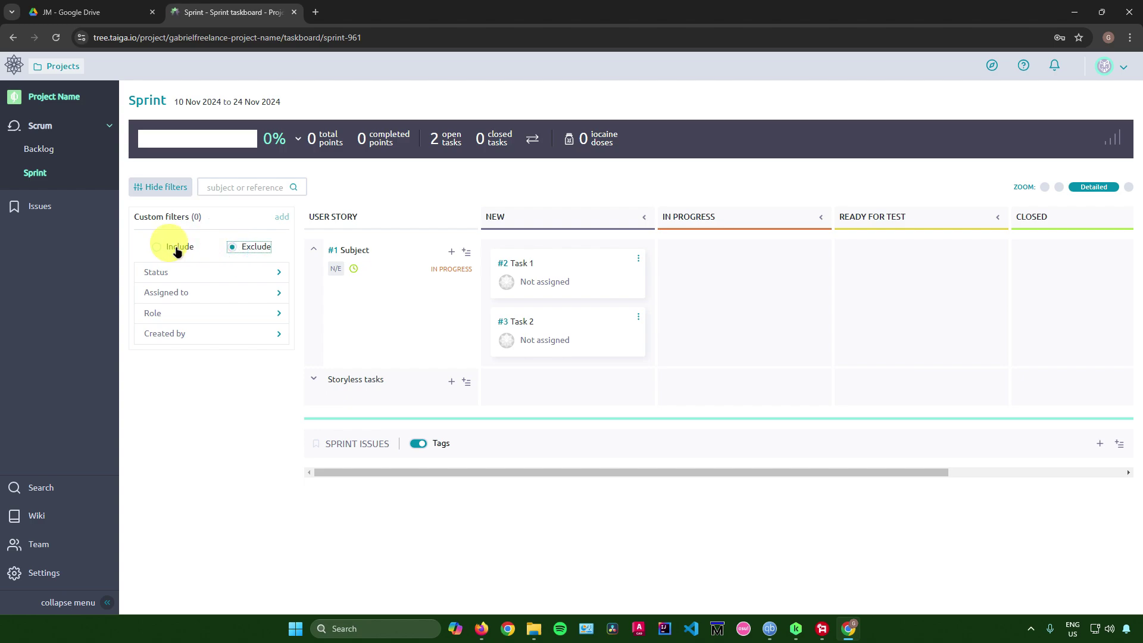
{"action": "left_click", "coordinate": [176, 249]}
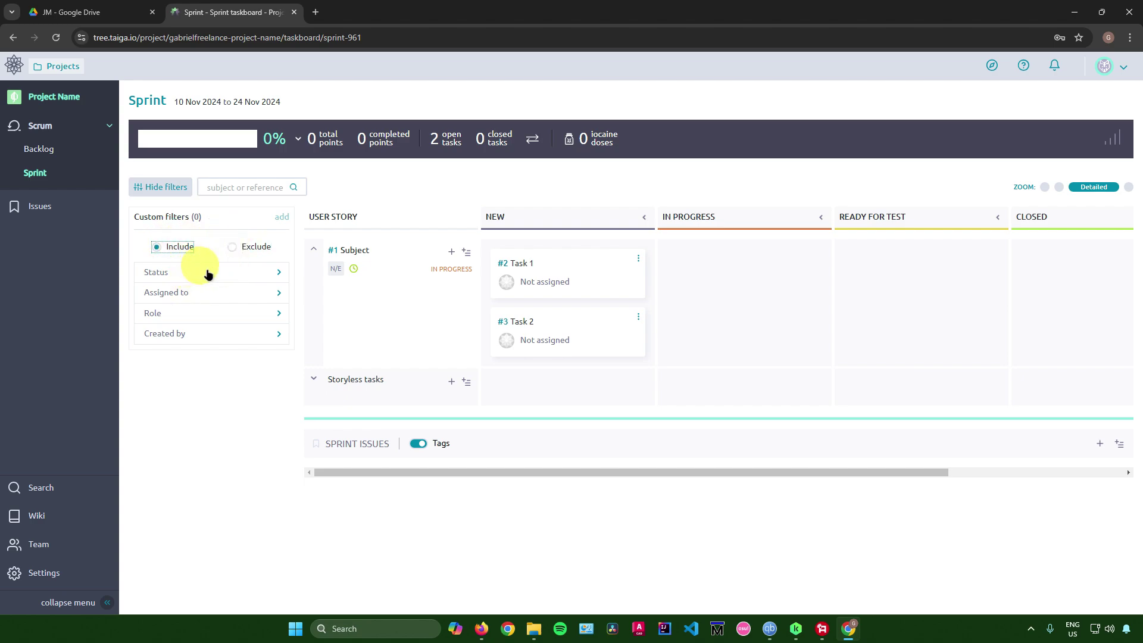
{"action": "left_click", "coordinate": [239, 248]}
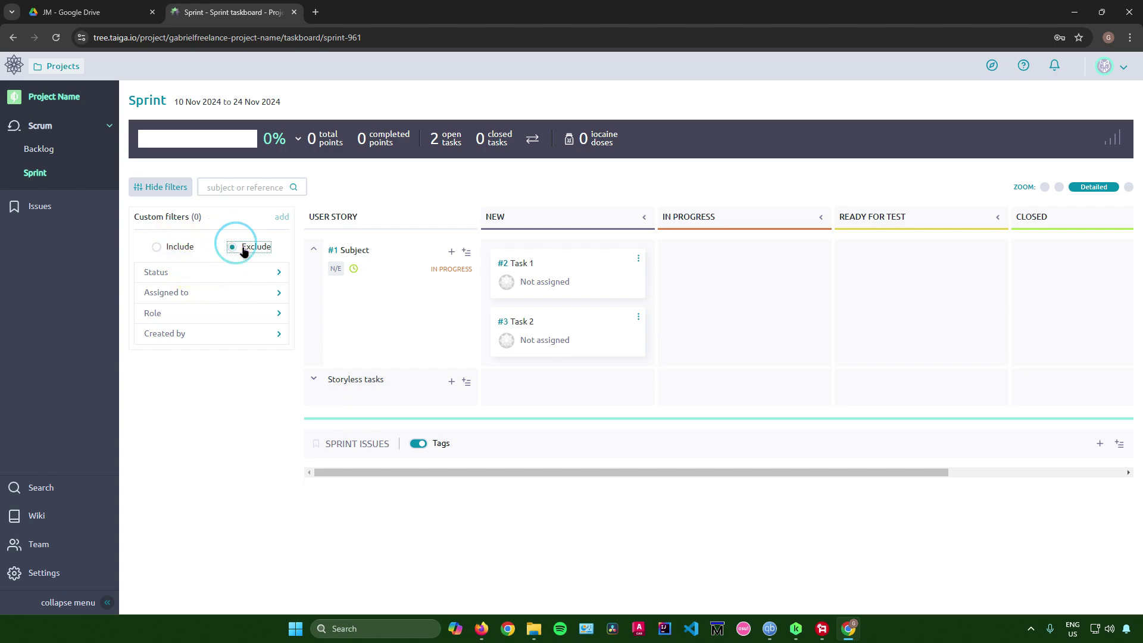
Try the task subject search without entering anything, then clear the stray text selection
{"action": "left_click", "coordinate": [206, 188]}
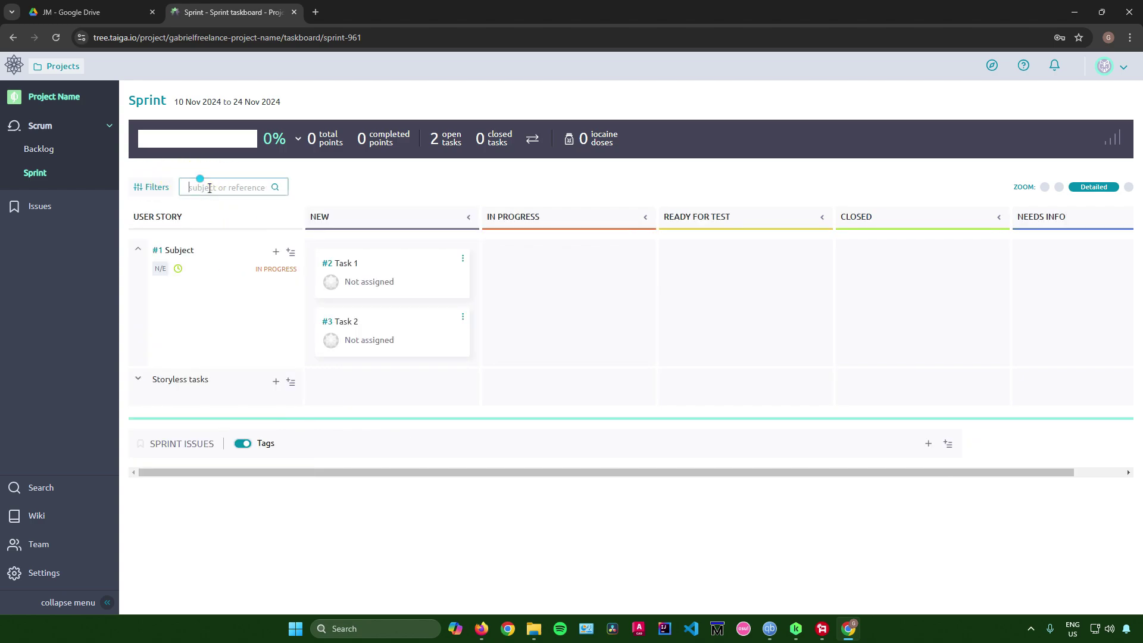
{"action": "left_click", "coordinate": [383, 187]}
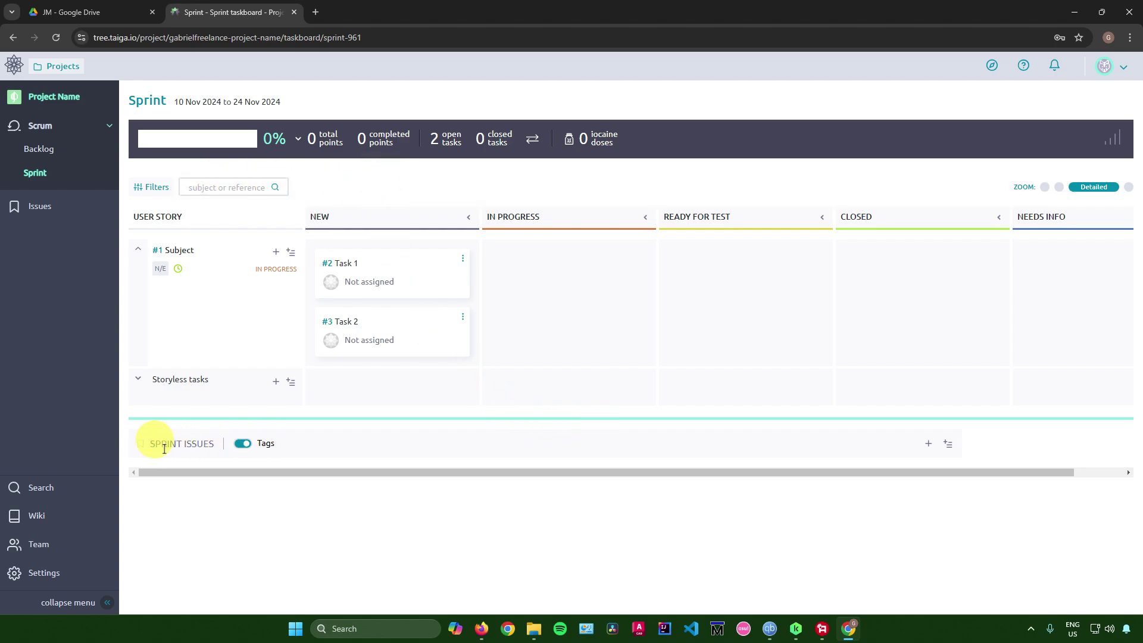
{"action": "left_click_drag", "start_coordinate": [156, 444], "coordinate": [198, 459]}
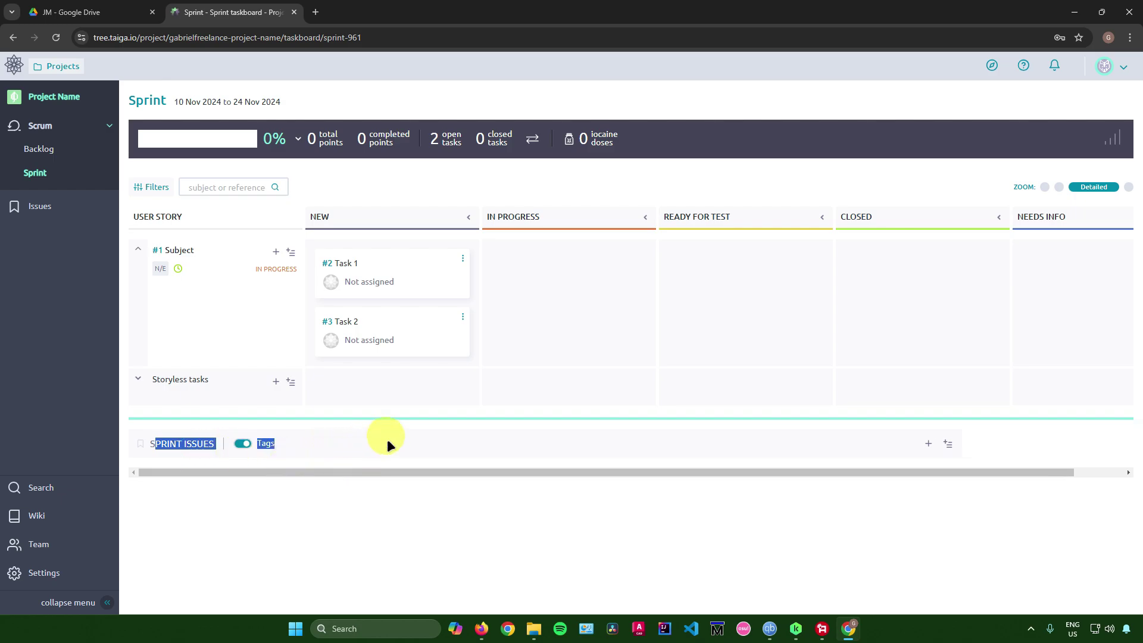
{"action": "left_click", "coordinate": [616, 452]}
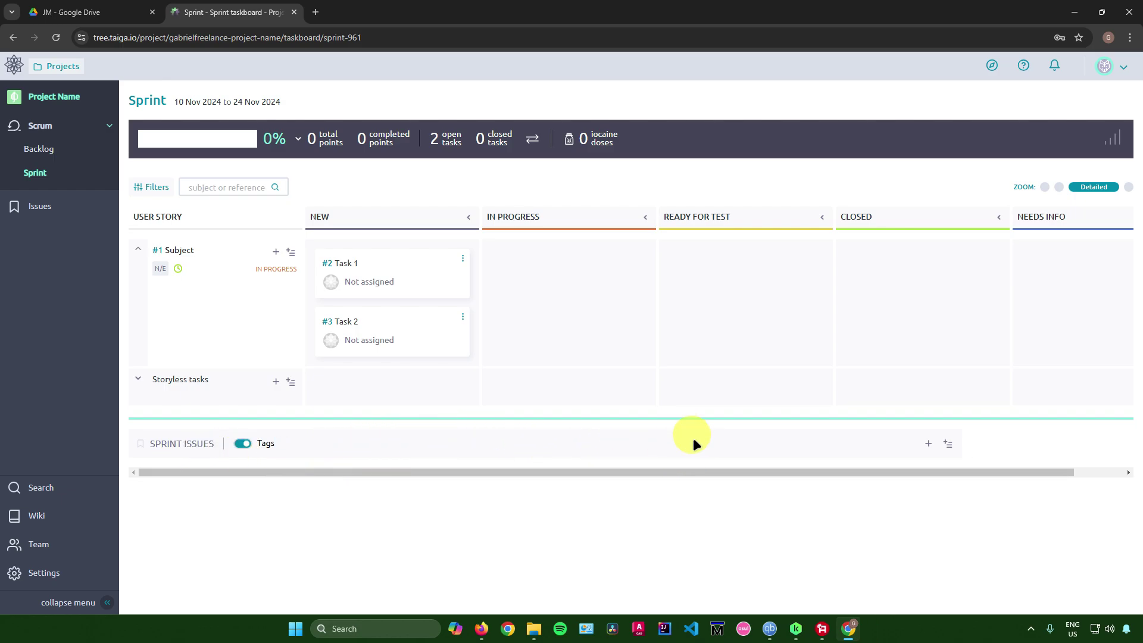
{"action": "left_click", "coordinate": [926, 443]}
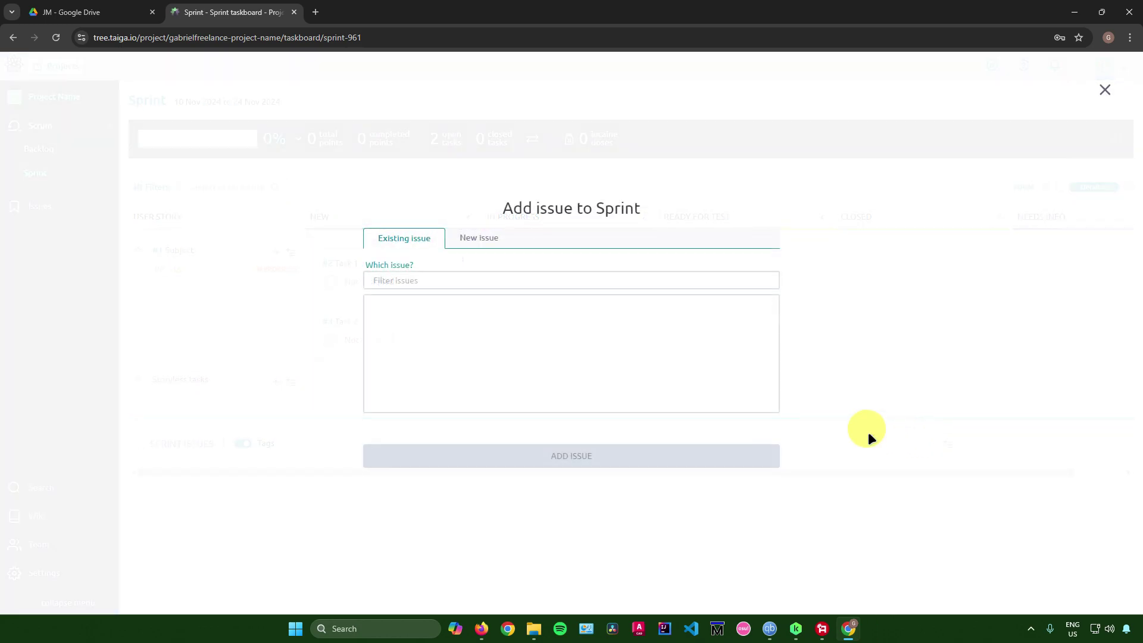
{"action": "left_click", "coordinate": [400, 311]}
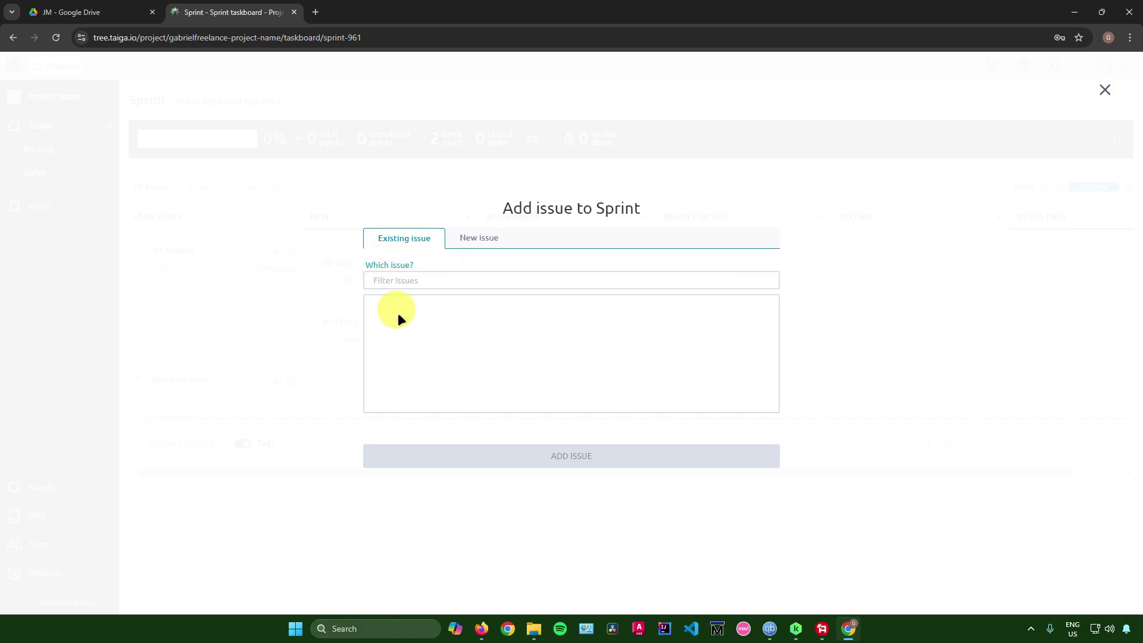
{"action": "left_click", "coordinate": [480, 236]}
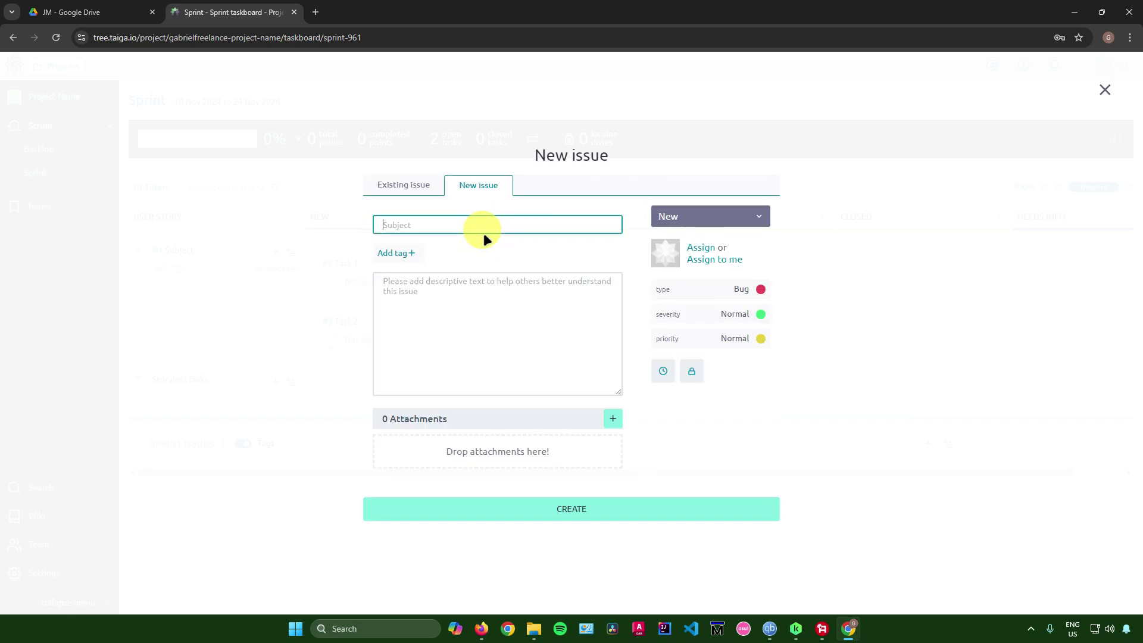
{"action": "left_click", "coordinate": [400, 187]}
{"action": "left_click", "coordinate": [473, 234]}
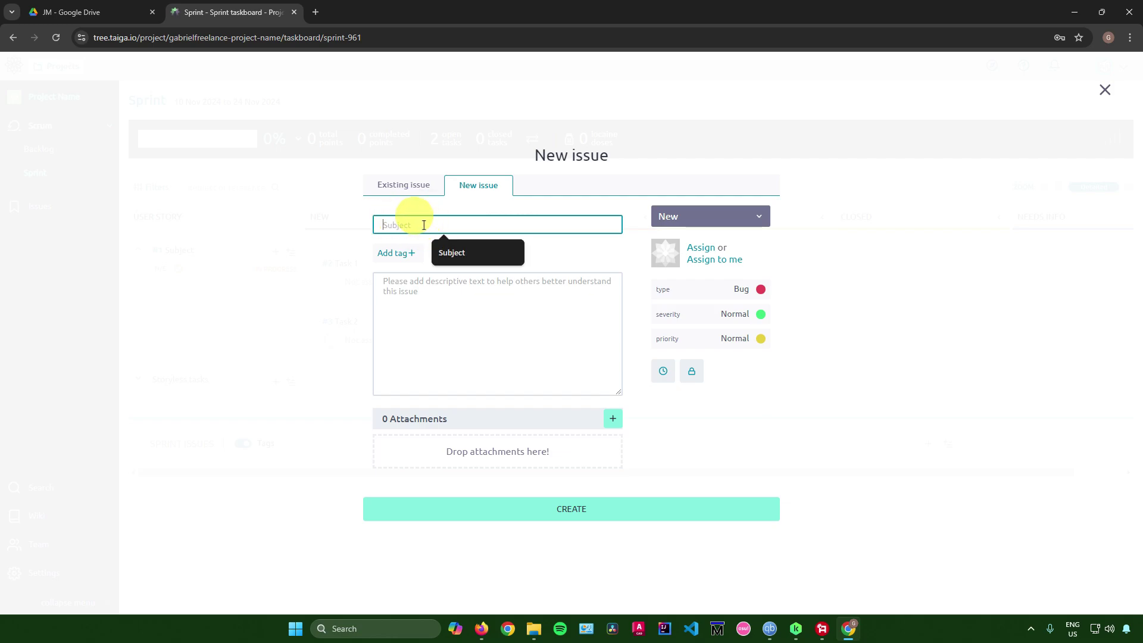
{"action": "left_click", "coordinate": [322, 224]}
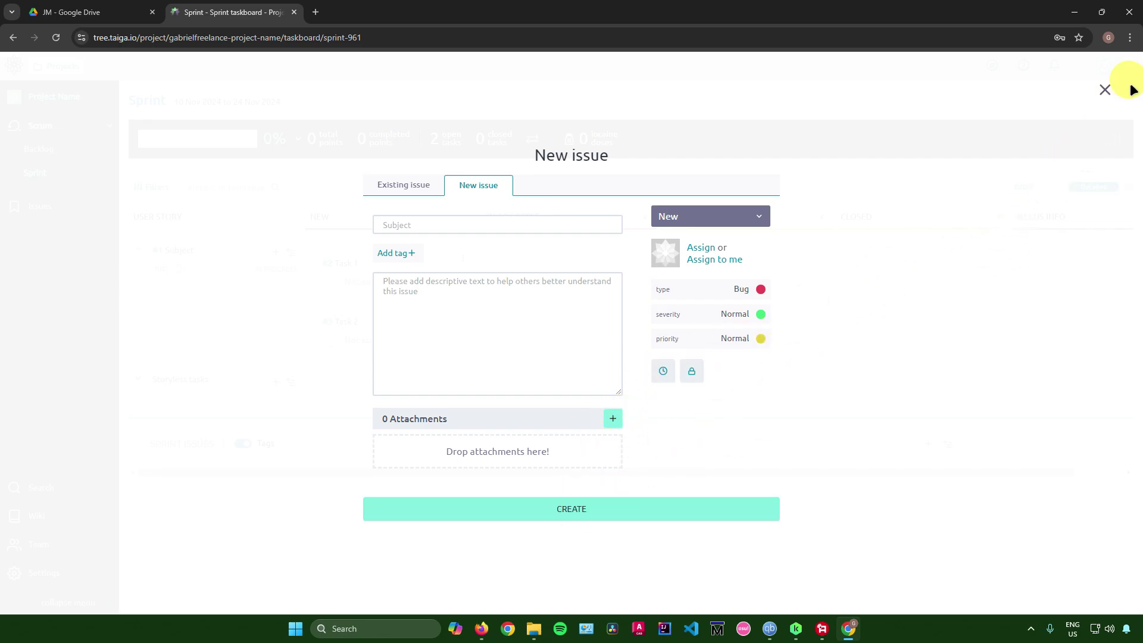
{"action": "left_click", "coordinate": [1106, 90]}
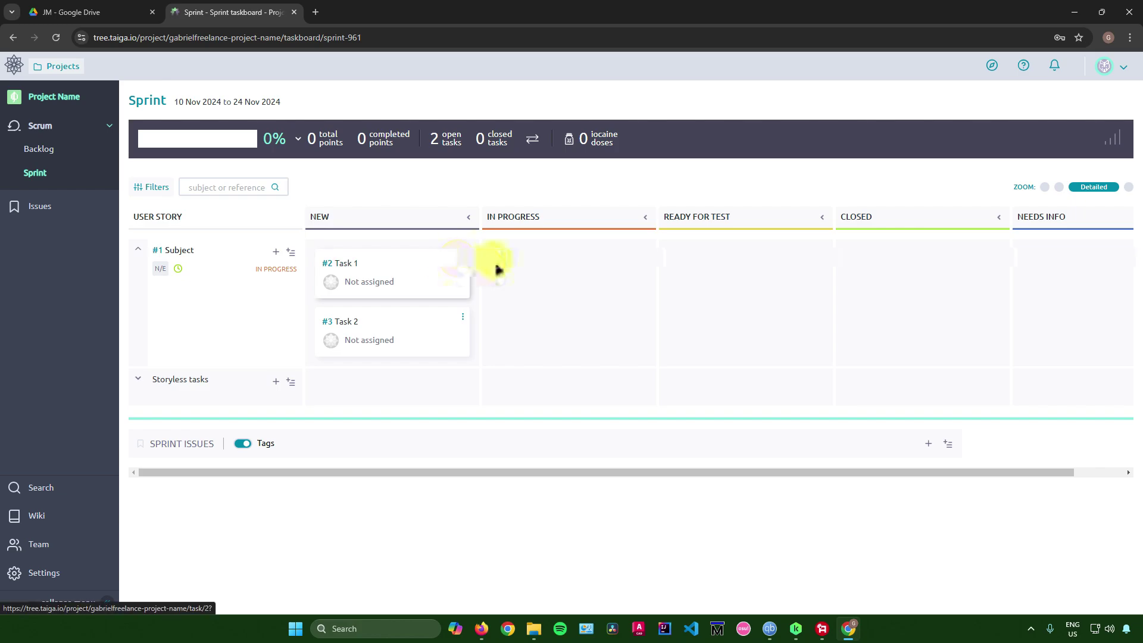
Return to the backlog and delete the sprint 'Sprint' from its edit form
{"action": "key", "text": "alt+Left"}
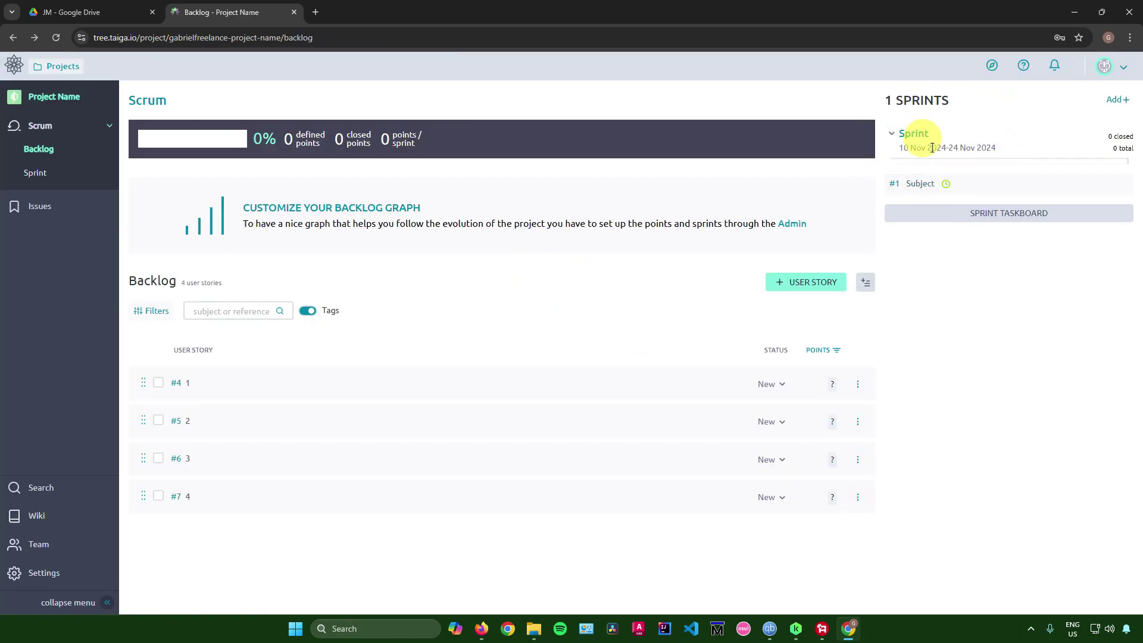
{"action": "mouse_move", "coordinate": [1119, 141]}
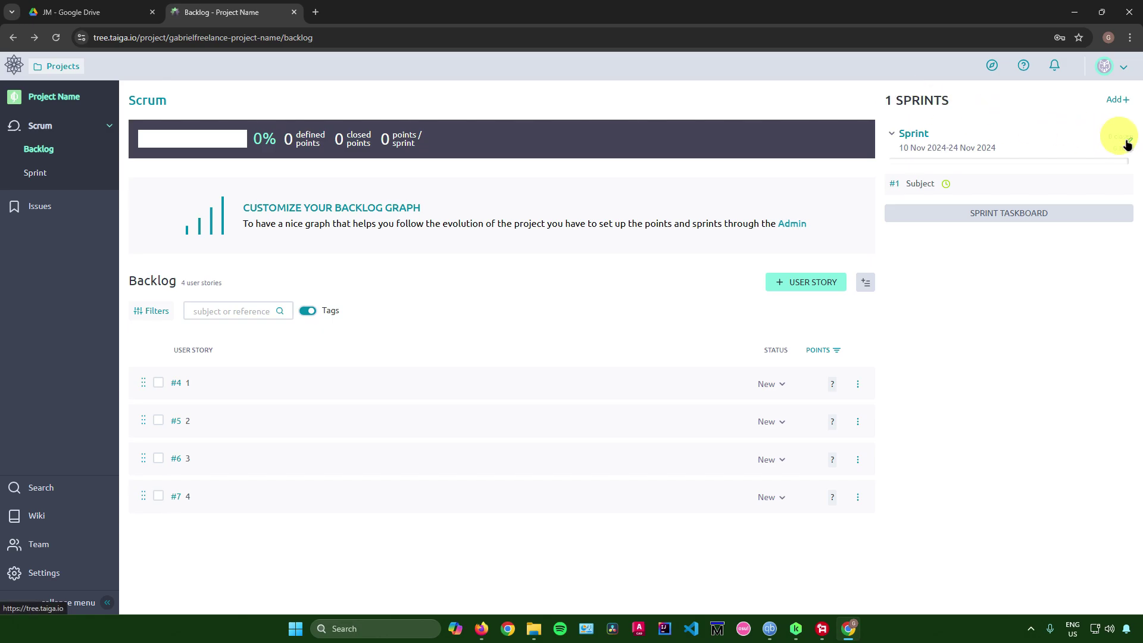
{"action": "left_click", "coordinate": [1126, 141]}
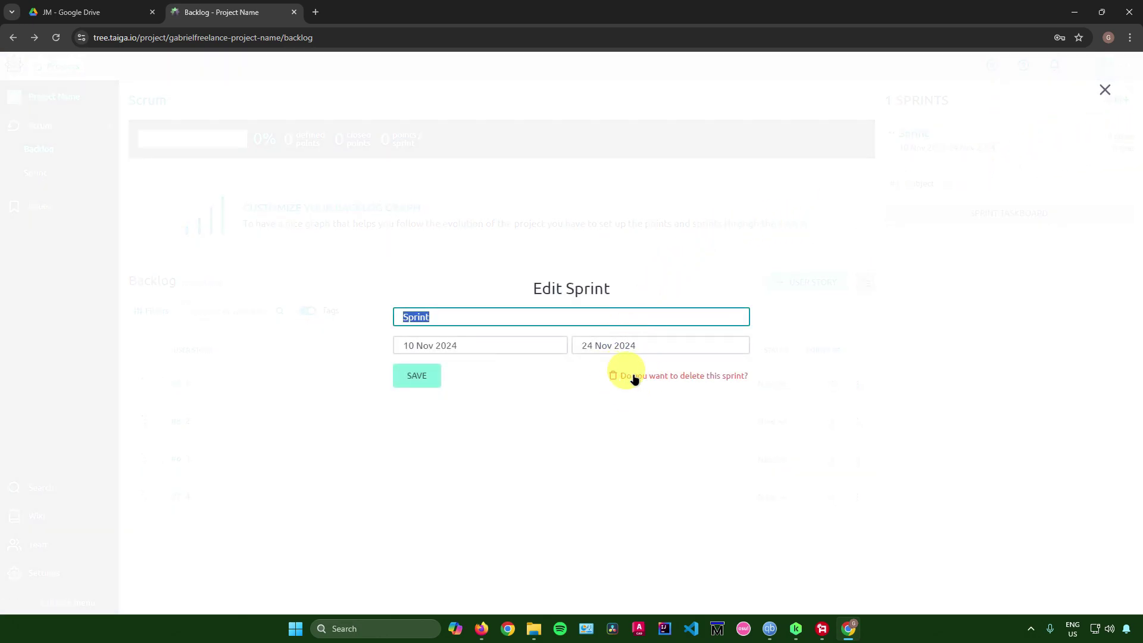
{"action": "left_click", "coordinate": [682, 377]}
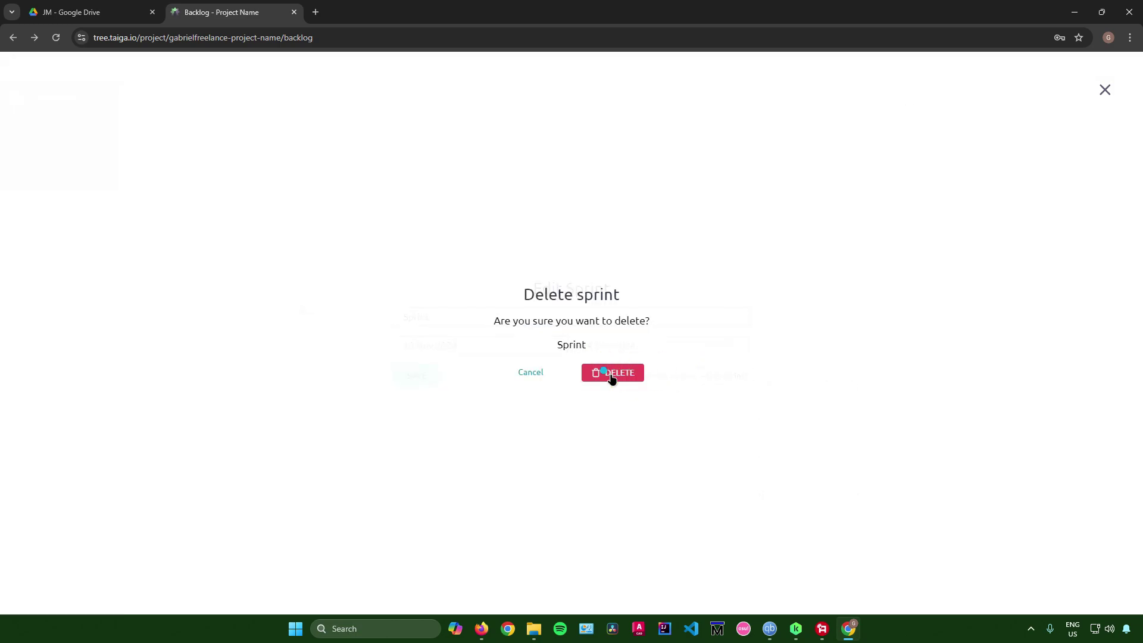
{"action": "left_click", "coordinate": [612, 375]}
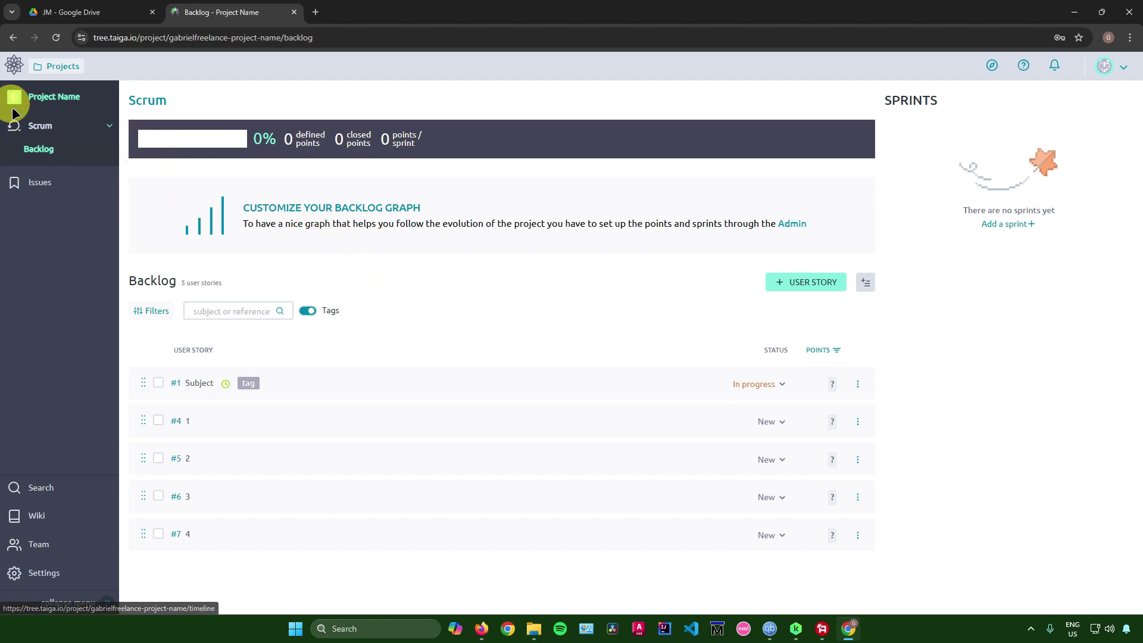
Visit Issues, discard a new issue form, then return to the Scrum backlog
{"action": "left_click", "coordinate": [41, 183]}
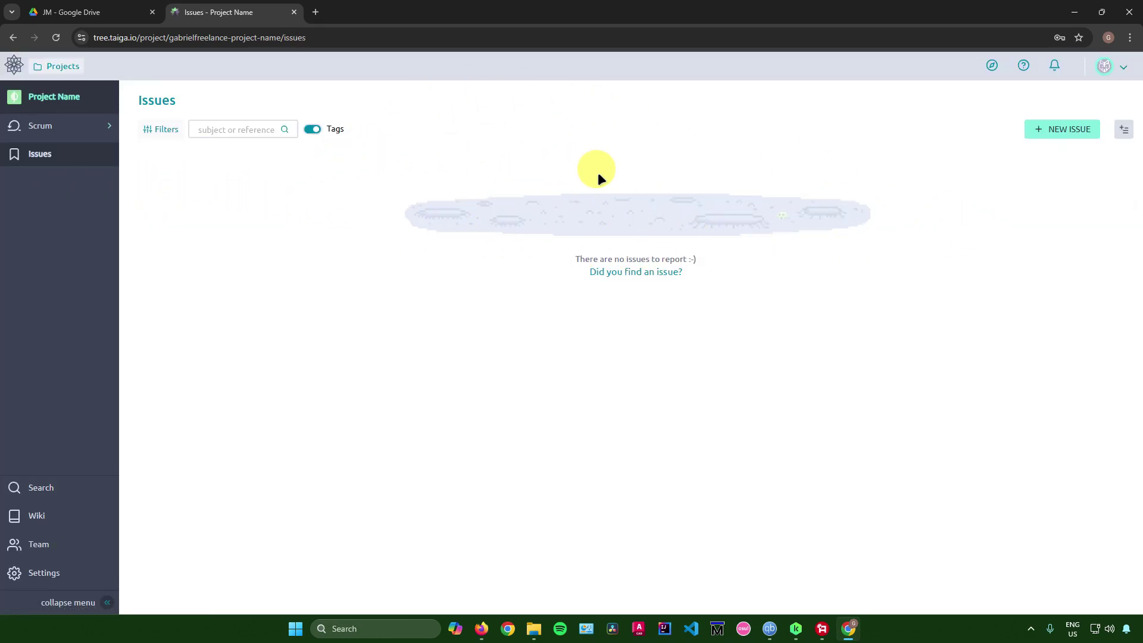
{"action": "left_click", "coordinate": [1047, 128]}
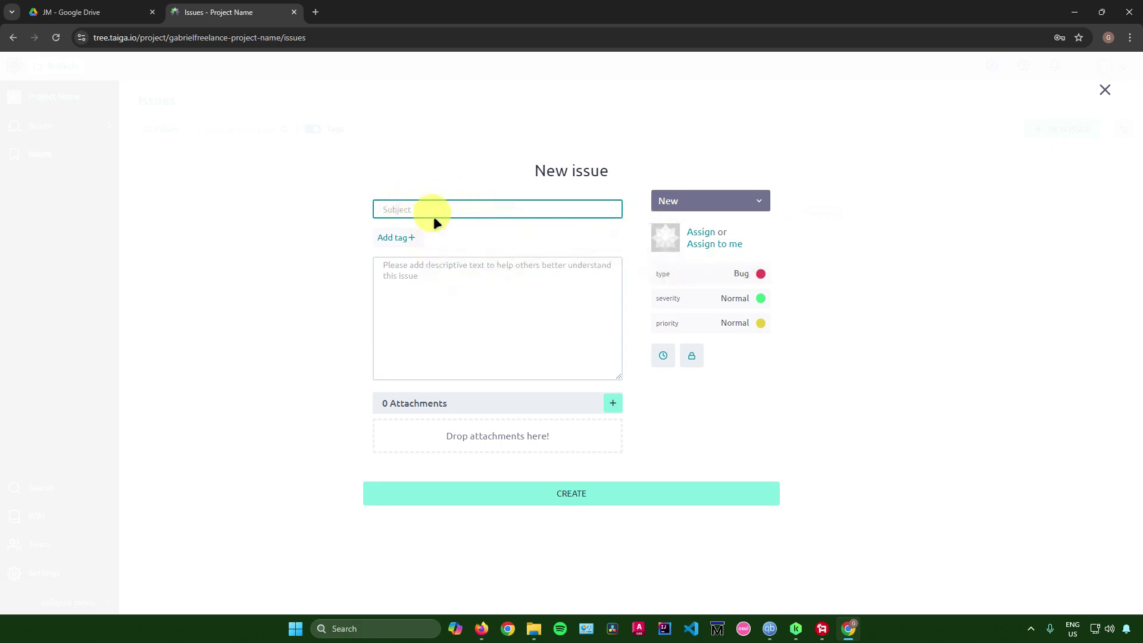
{"action": "left_click", "coordinate": [476, 284]}
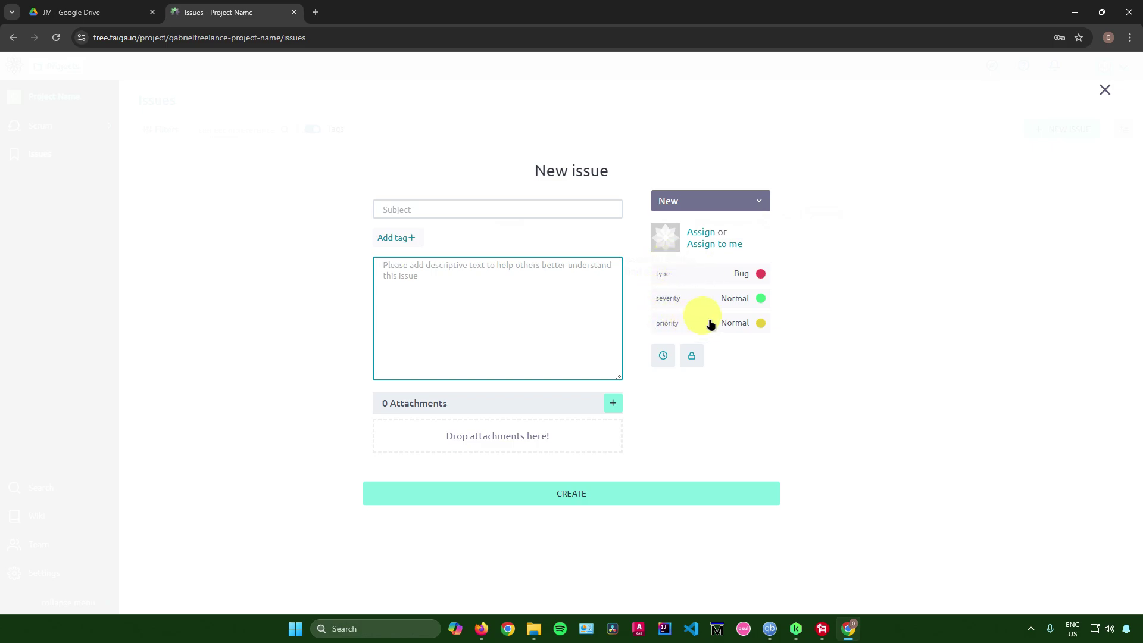
{"action": "left_click", "coordinate": [1103, 91]}
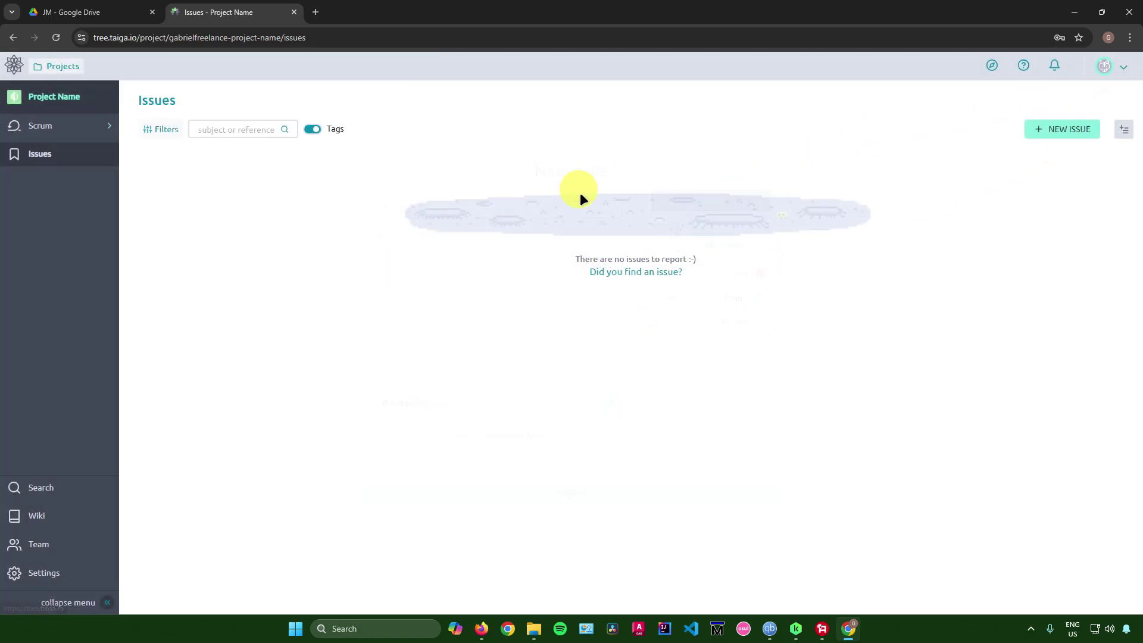
{"action": "left_click", "coordinate": [43, 133]}
{"action": "left_click", "coordinate": [50, 147]}
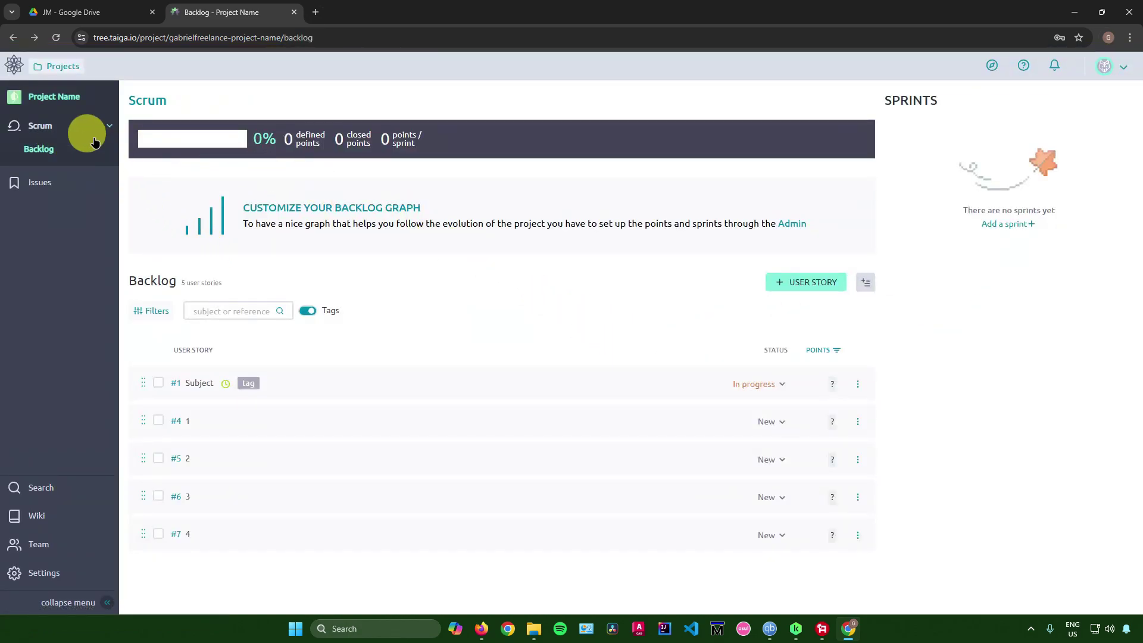
Show the project's activity timeline and scroll through its recent entries
{"action": "left_click", "coordinate": [37, 99]}
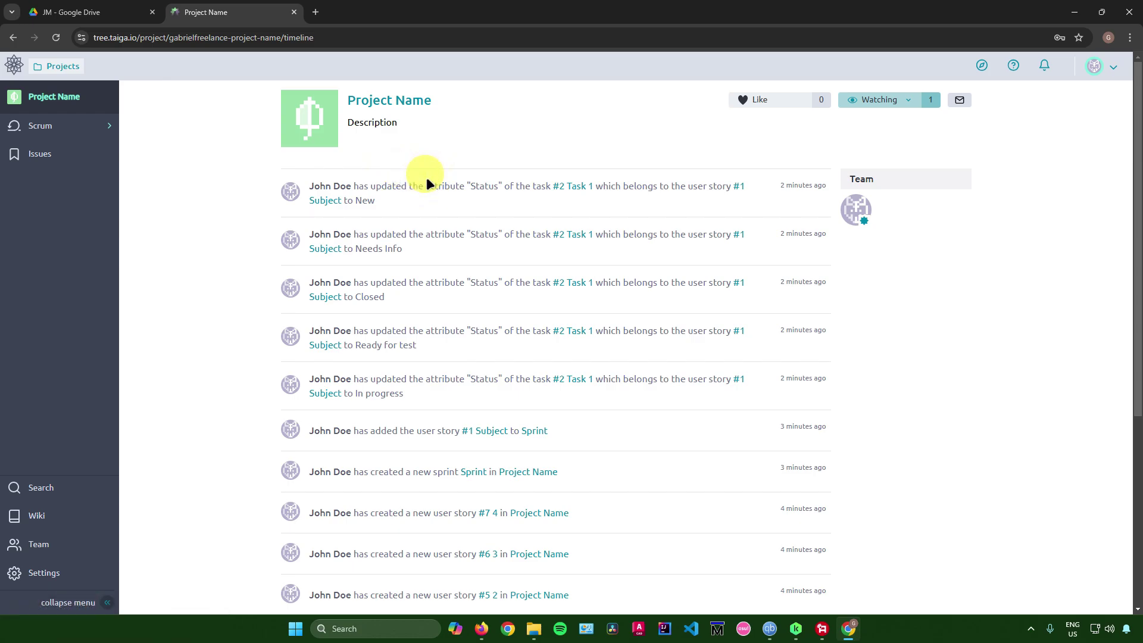
{"action": "scroll", "coordinate": [441, 196], "scroll_direction": "down", "scroll_amount": 5}
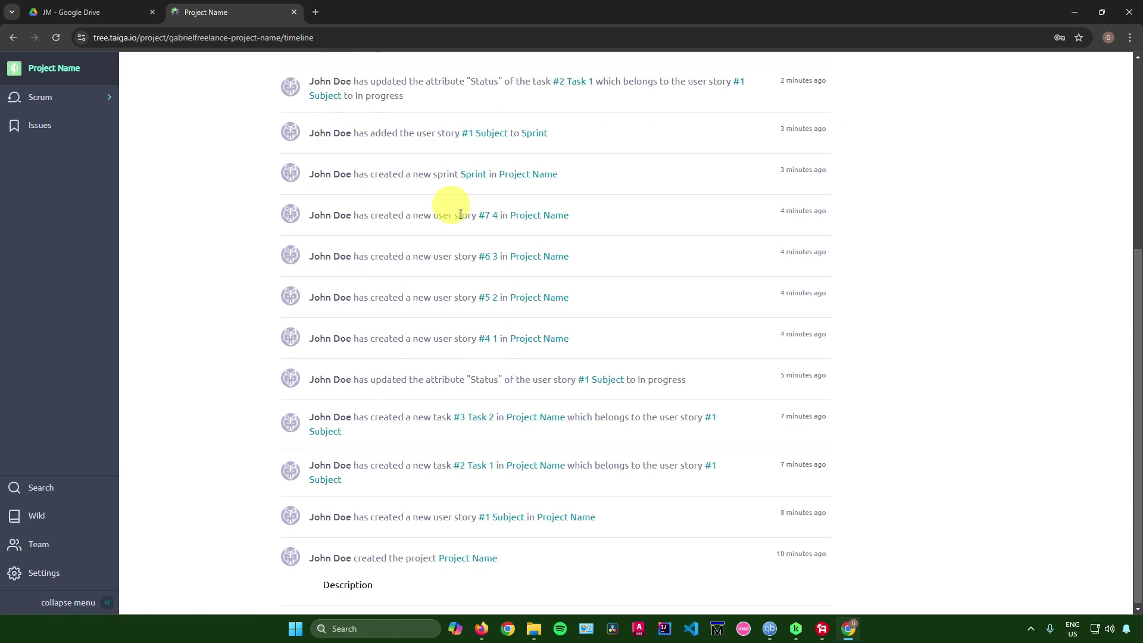
{"action": "scroll", "coordinate": [447, 274], "scroll_direction": "up", "scroll_amount": 5}
{"action": "scroll", "coordinate": [461, 287], "scroll_direction": "down", "scroll_amount": 5}
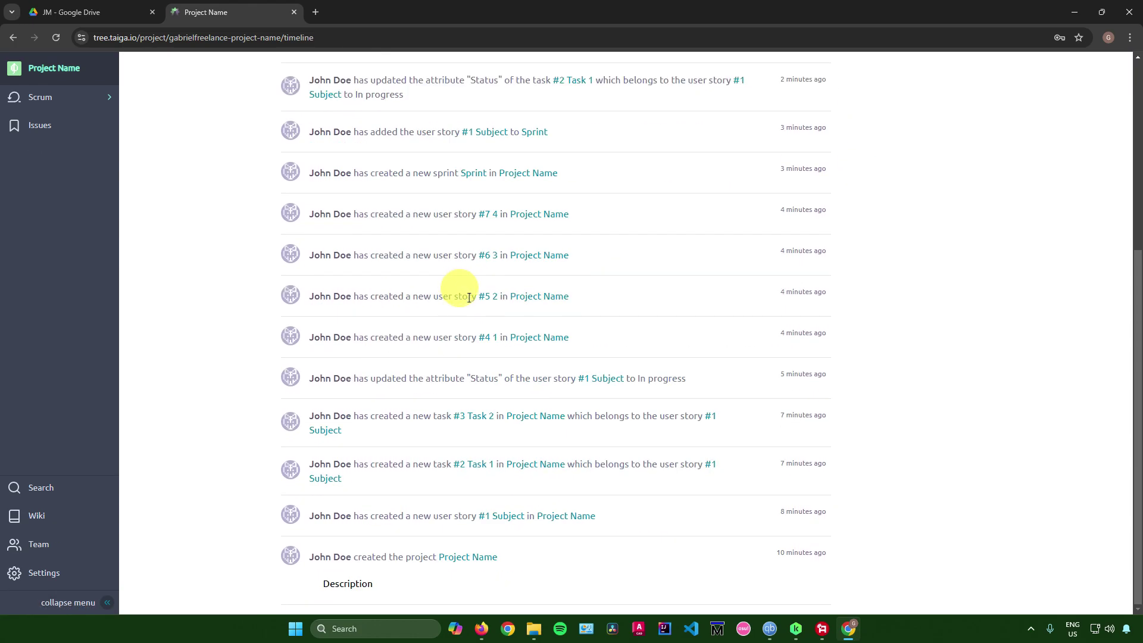
{"action": "scroll", "coordinate": [469, 298], "scroll_direction": "up", "scroll_amount": 5}
{"action": "scroll", "coordinate": [493, 317], "scroll_direction": "down", "scroll_amount": 5}
{"action": "scroll", "coordinate": [506, 325], "scroll_direction": "up", "scroll_amount": 5}
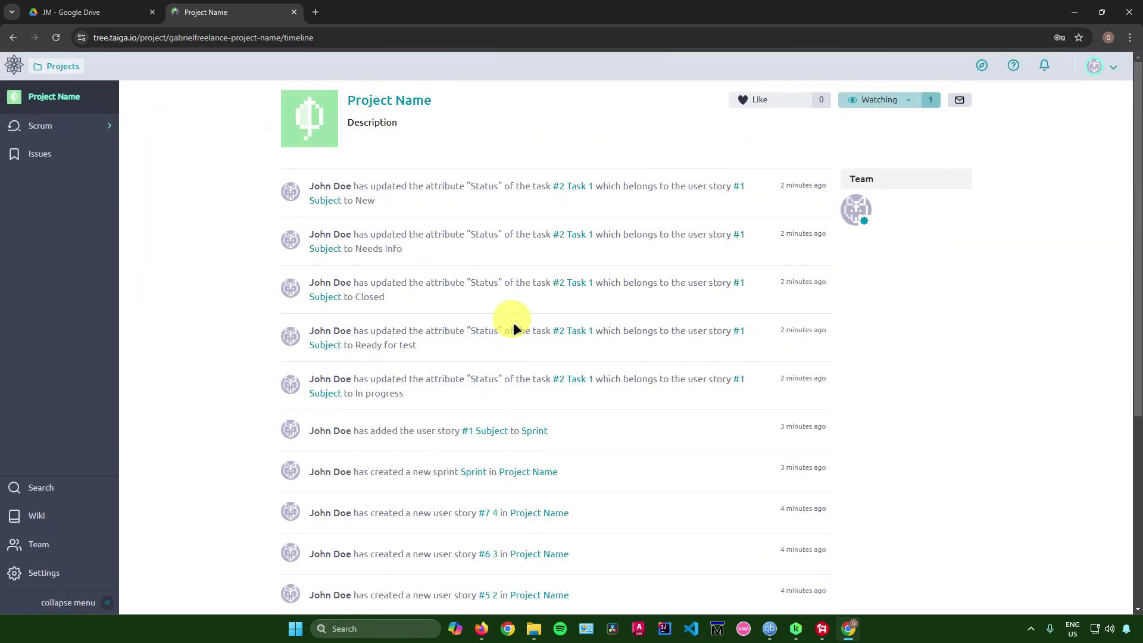
{"action": "scroll", "coordinate": [515, 328], "scroll_direction": "down", "scroll_amount": 5}
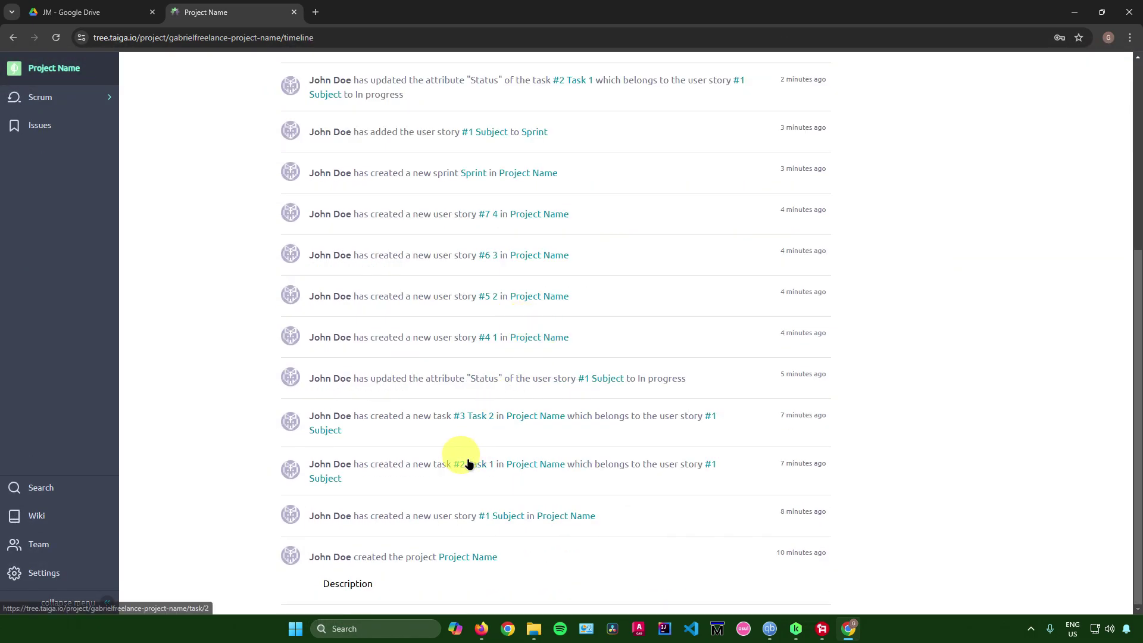
{"action": "left_click_drag", "start_coordinate": [363, 515], "coordinate": [486, 520]}
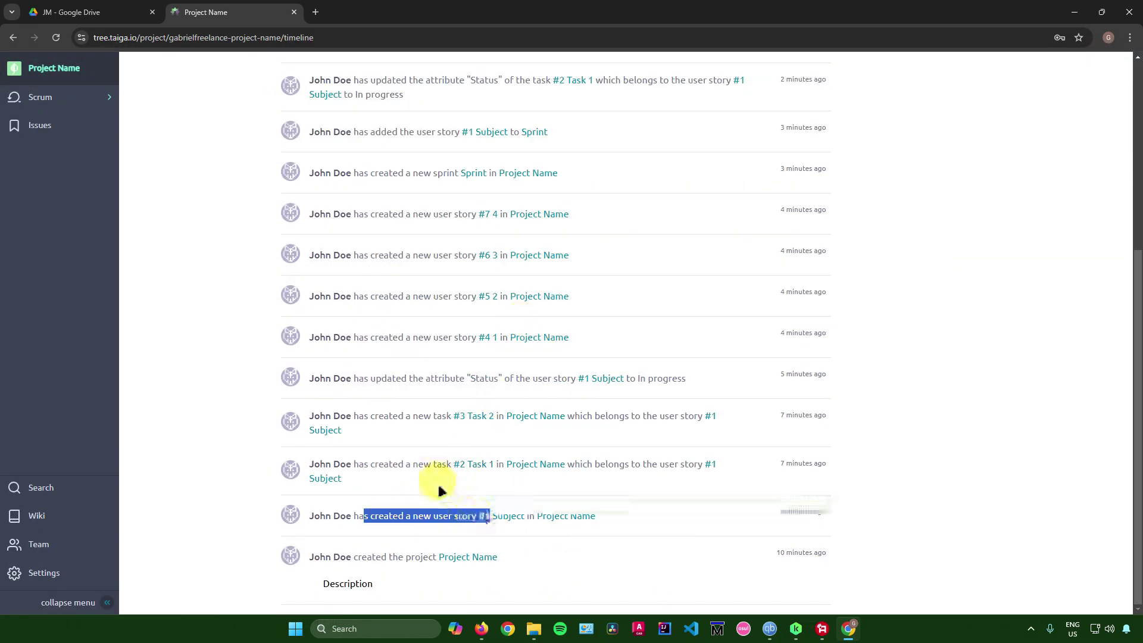
{"action": "scroll", "coordinate": [426, 480], "scroll_direction": "up", "scroll_amount": 1}
{"action": "left_click_drag", "start_coordinate": [391, 524], "coordinate": [477, 499]}
{"action": "scroll", "coordinate": [438, 502], "scroll_direction": "up", "scroll_amount": 1}
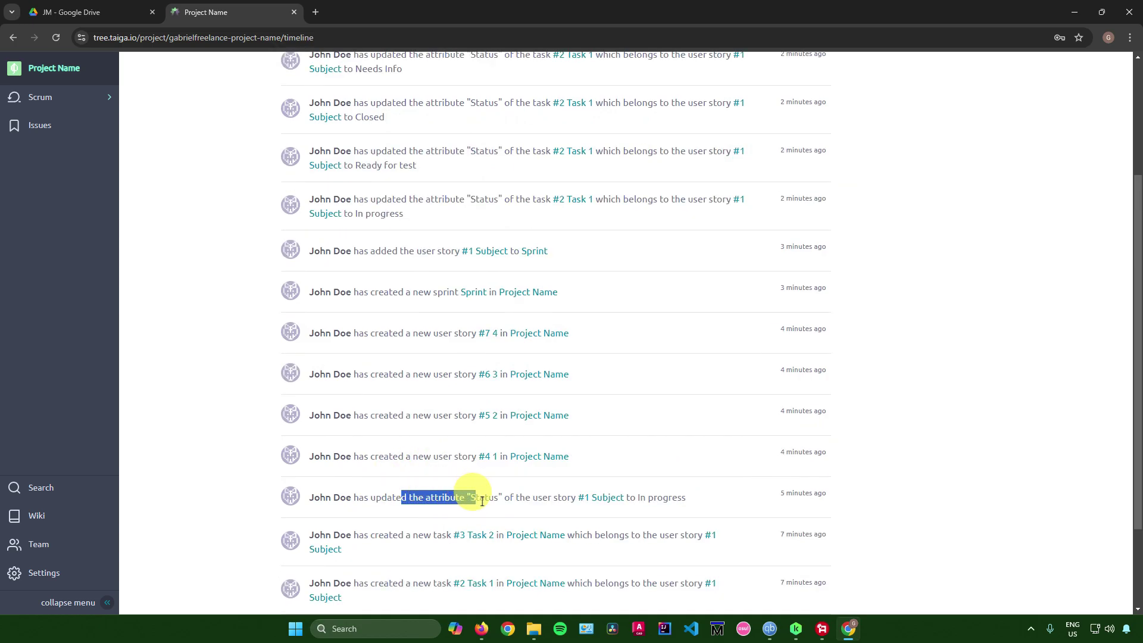
{"action": "scroll", "coordinate": [480, 502], "scroll_direction": "up", "scroll_amount": 3}
{"action": "scroll", "coordinate": [454, 306], "scroll_direction": "down", "scroll_amount": 5}
{"action": "scroll", "coordinate": [474, 314], "scroll_direction": "up", "scroll_amount": 5}
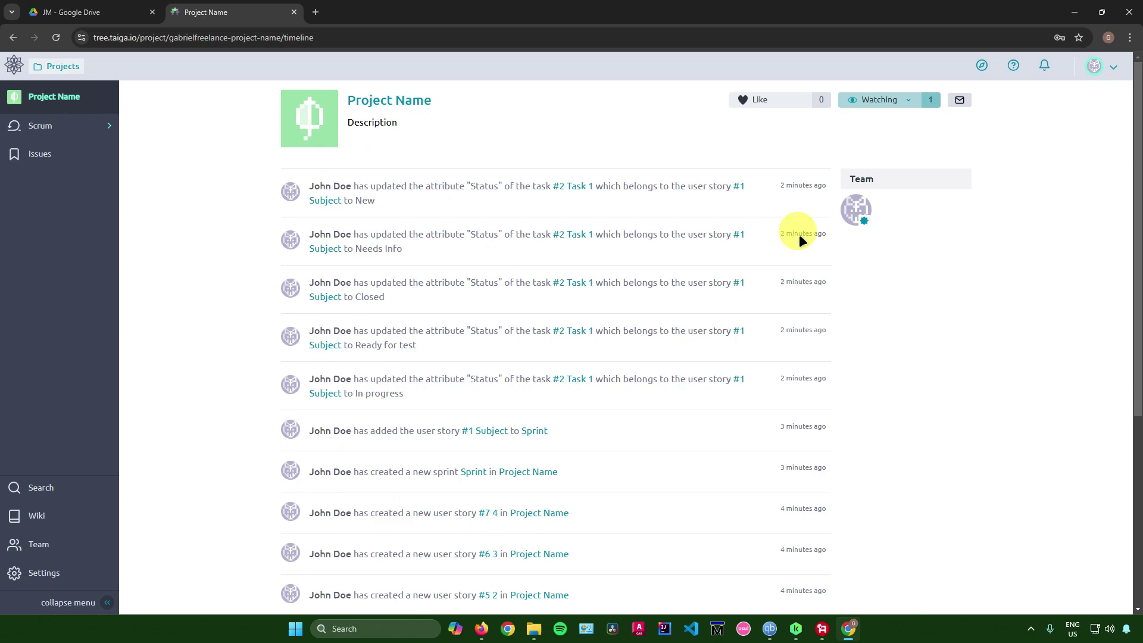
Like the project, then close the email dialog without sending anything
{"action": "left_click", "coordinate": [756, 99]}
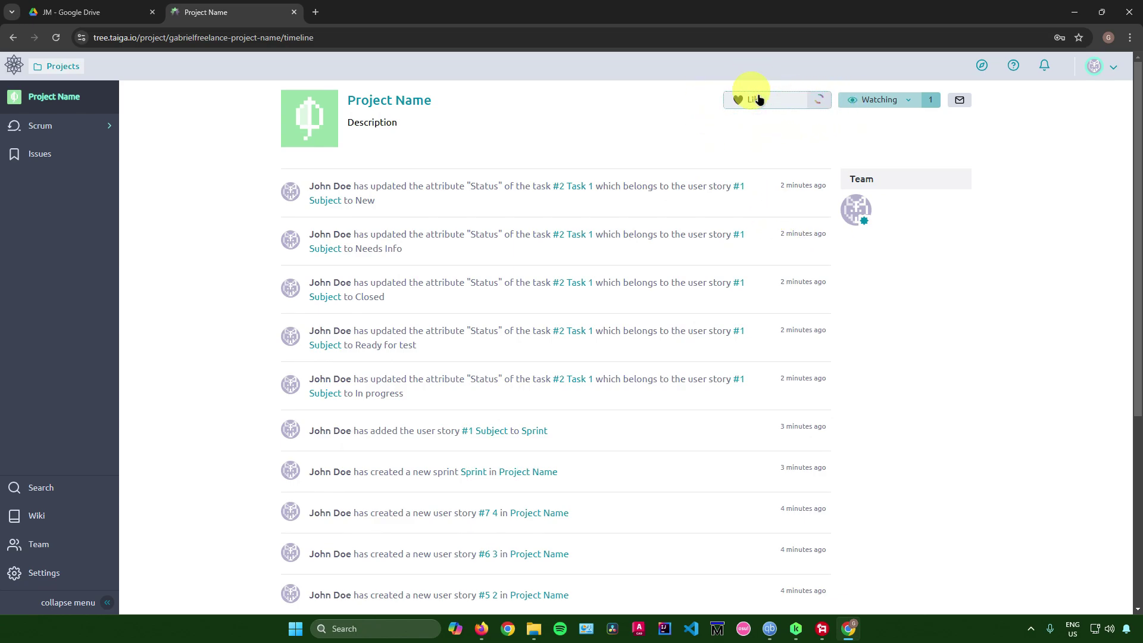
{"action": "left_click", "coordinate": [958, 97]}
{"action": "left_click", "coordinate": [1094, 89]}
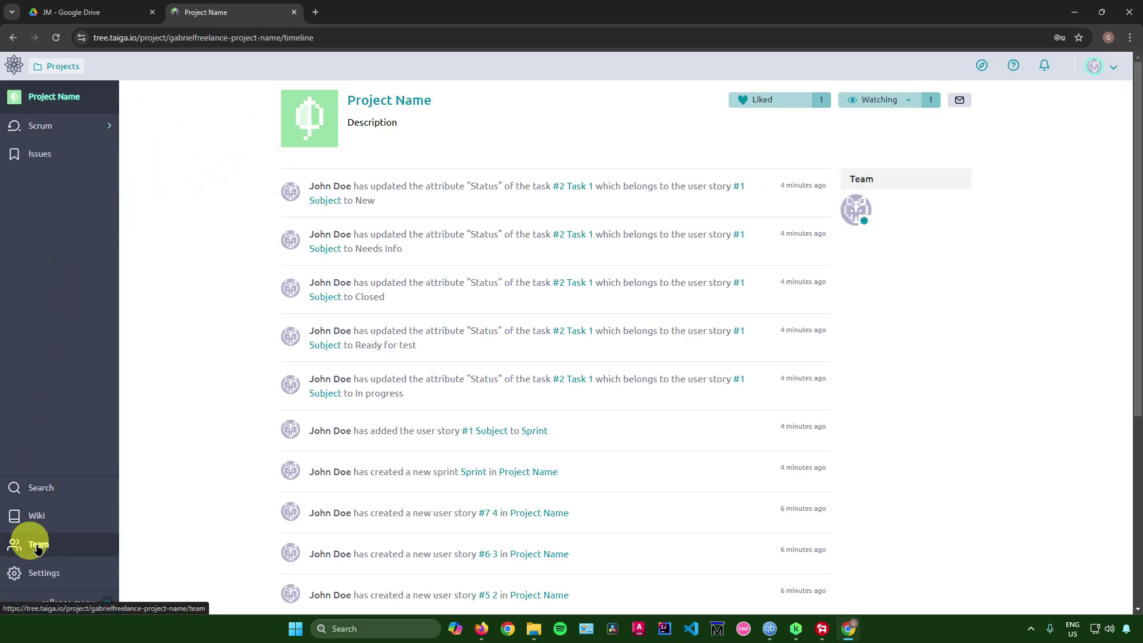
Go to the Members settings page and close the New Member dialog without inviting anyone
{"action": "left_click", "coordinate": [31, 570]}
{"action": "left_click", "coordinate": [201, 159]}
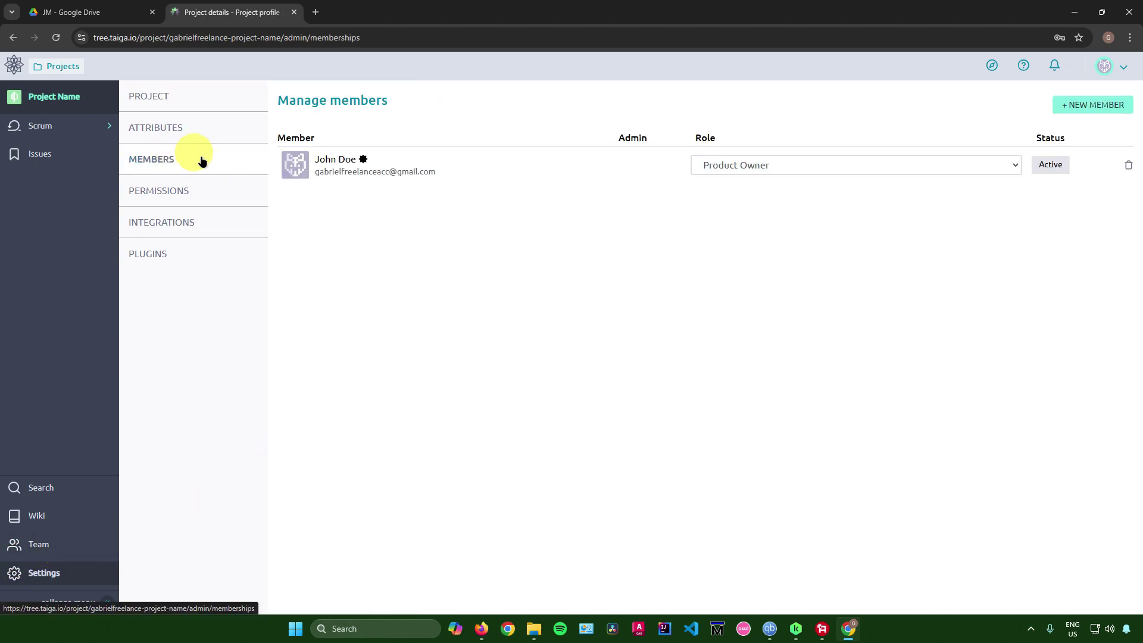
{"action": "left_click", "coordinate": [1084, 106]}
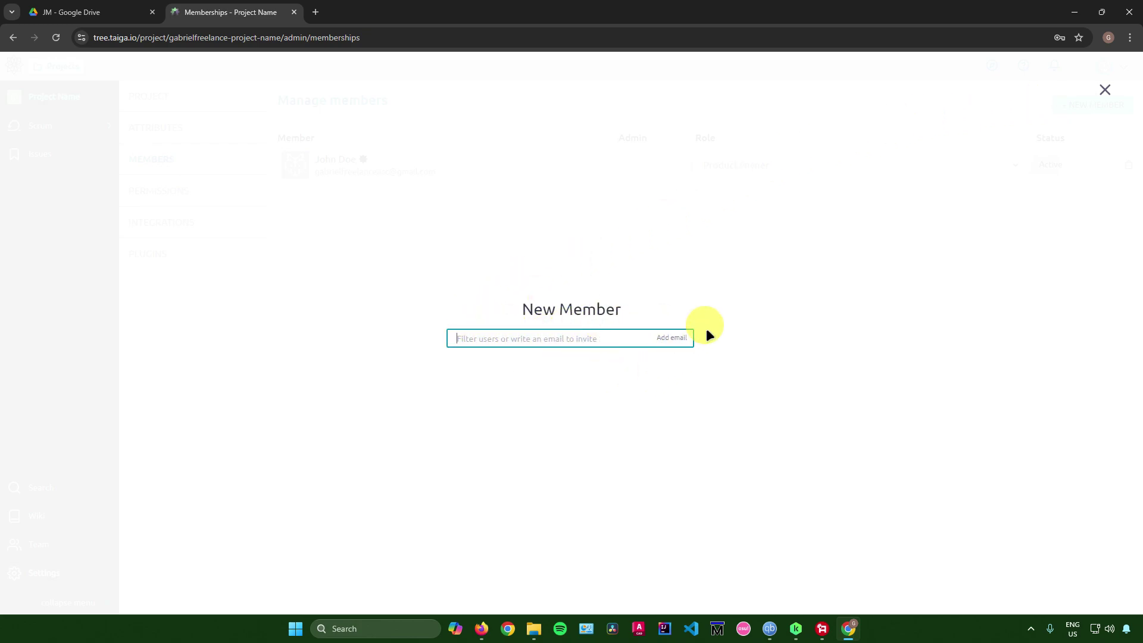
{"action": "left_click", "coordinate": [1104, 89]}
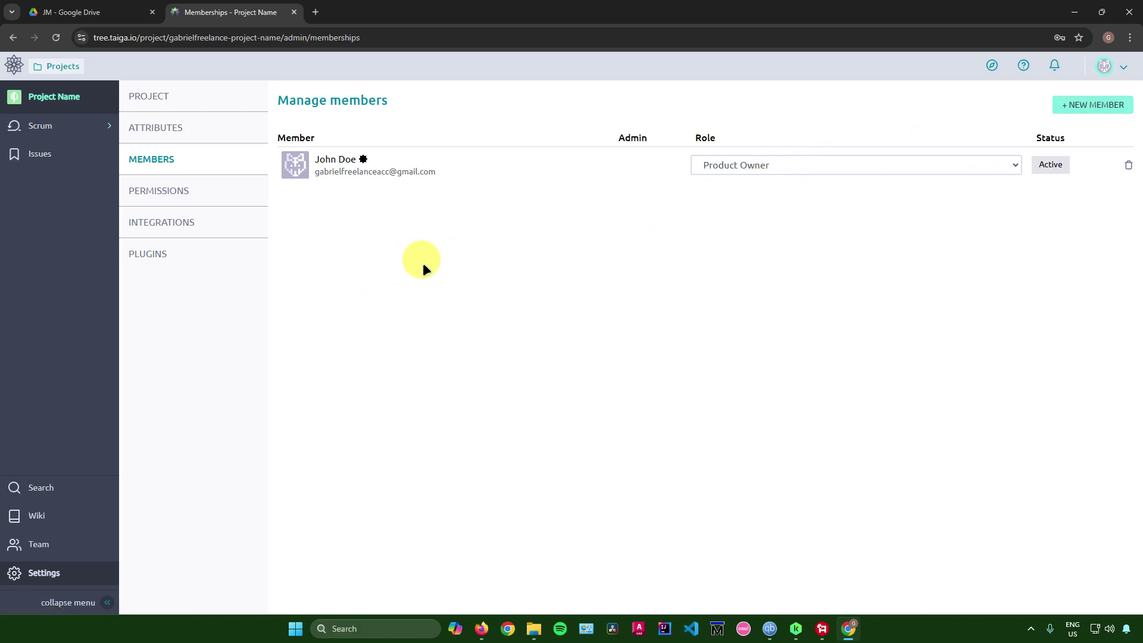
Browse the Project, Attributes, Permissions, Integrations, Plugins and Members settings, ending on Project details
{"action": "left_click", "coordinate": [173, 102]}
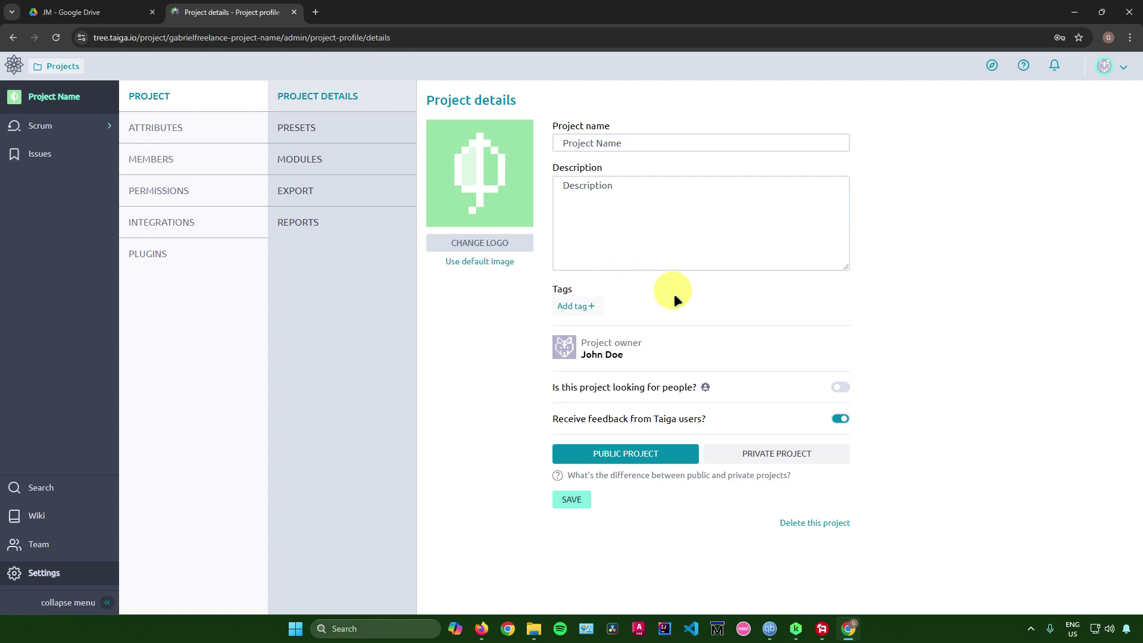
{"action": "left_click", "coordinate": [183, 134]}
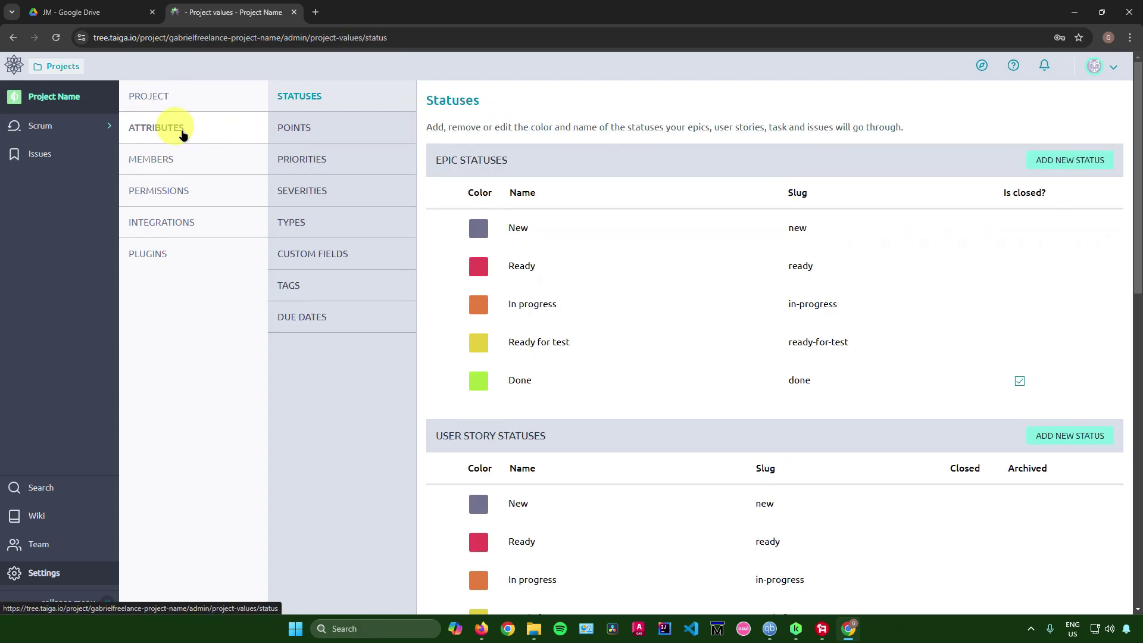
{"action": "left_click", "coordinate": [182, 189]}
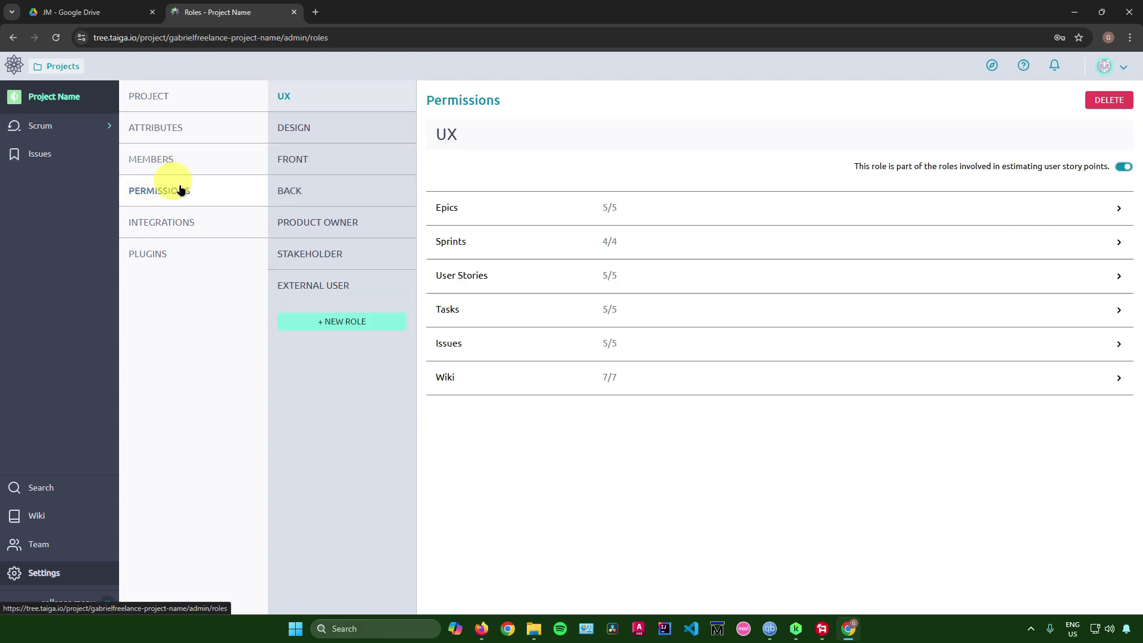
{"action": "left_click", "coordinate": [175, 222]}
{"action": "left_click", "coordinate": [152, 253]}
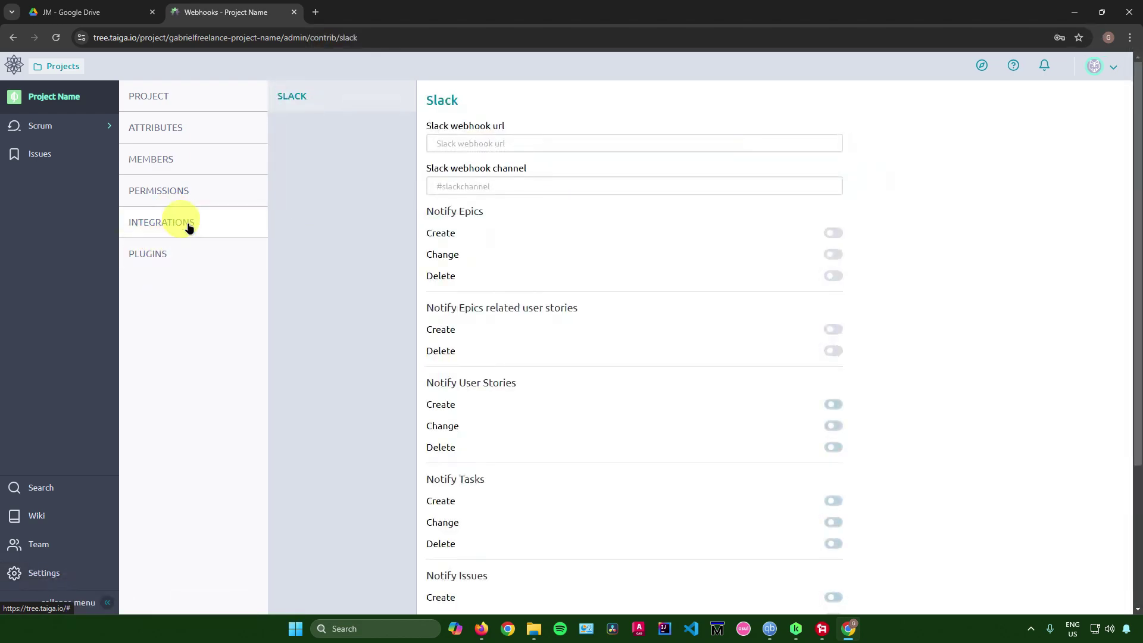
{"action": "left_click", "coordinate": [186, 94]}
{"action": "left_click", "coordinate": [191, 132]}
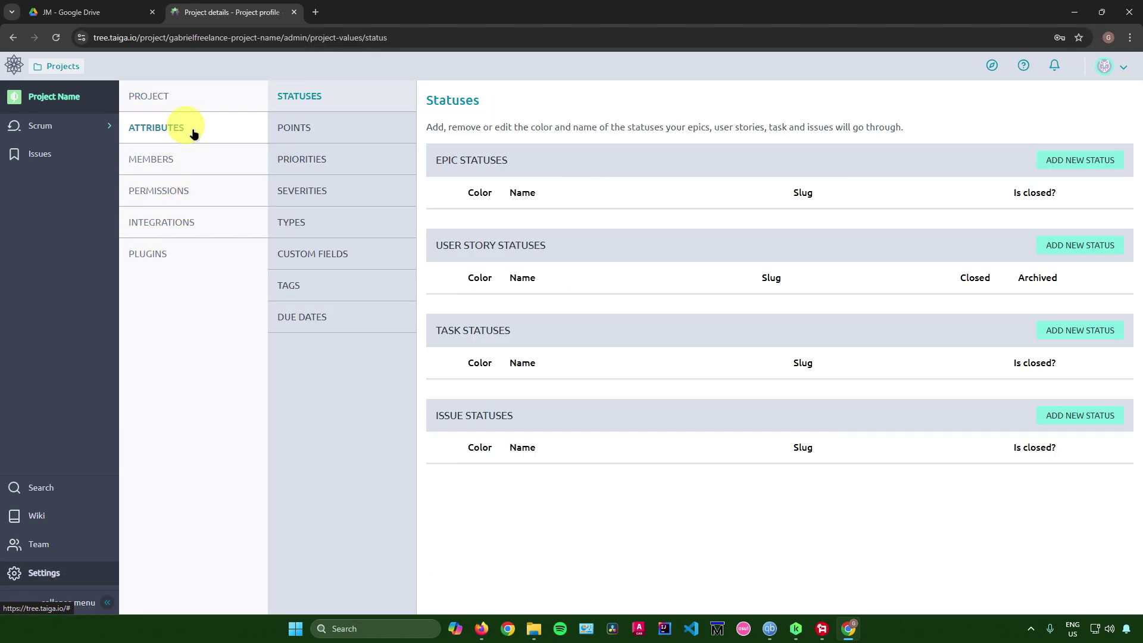
{"action": "left_click", "coordinate": [187, 159]}
{"action": "left_click", "coordinate": [188, 99]}
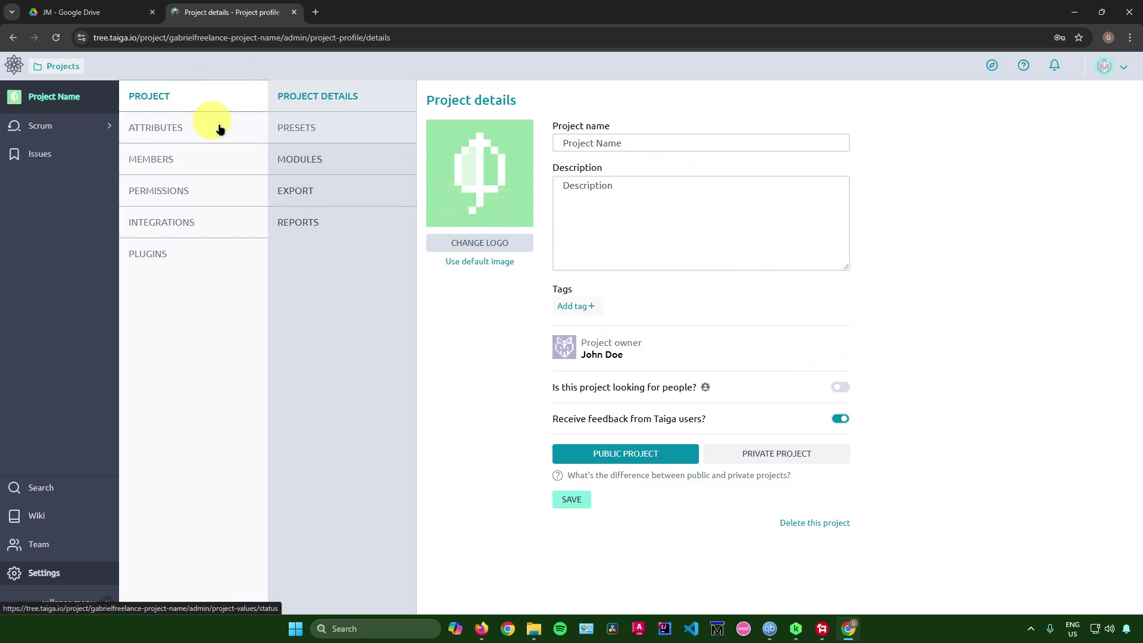
Delete the project, confirming with 'YES, I'M REALLY SURE'
{"action": "left_click", "coordinate": [818, 522]}
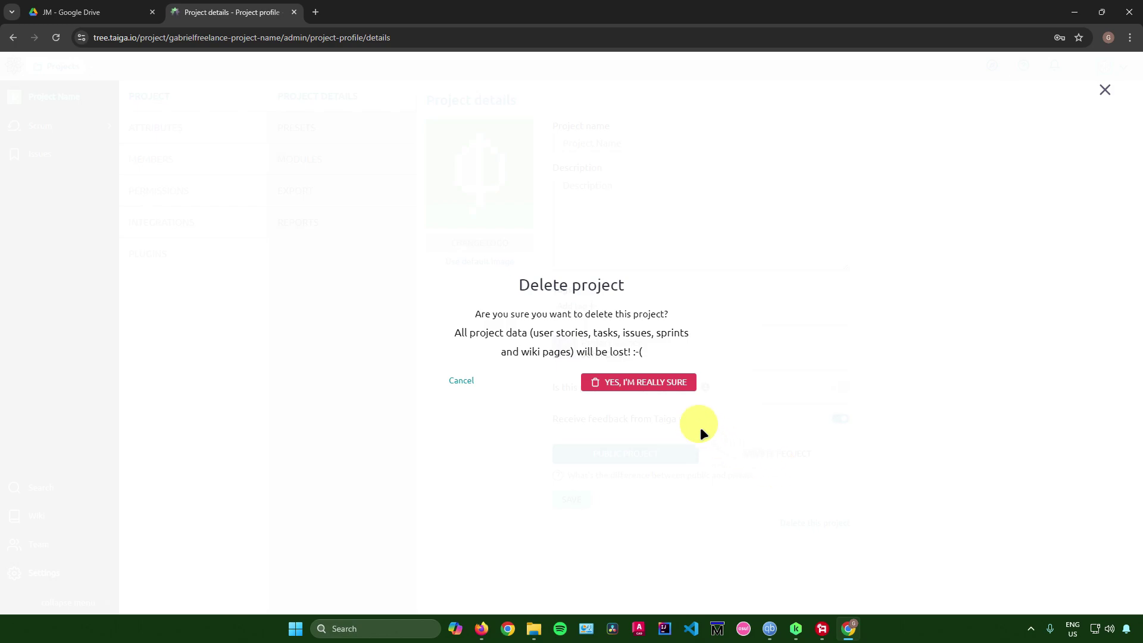
{"action": "left_click", "coordinate": [628, 382]}
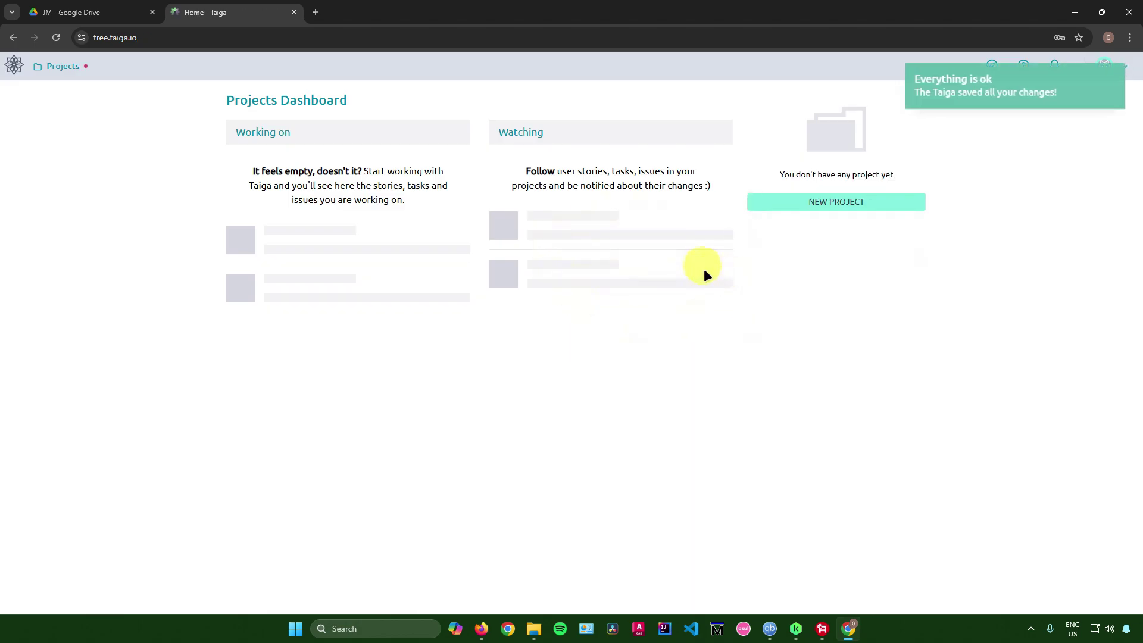